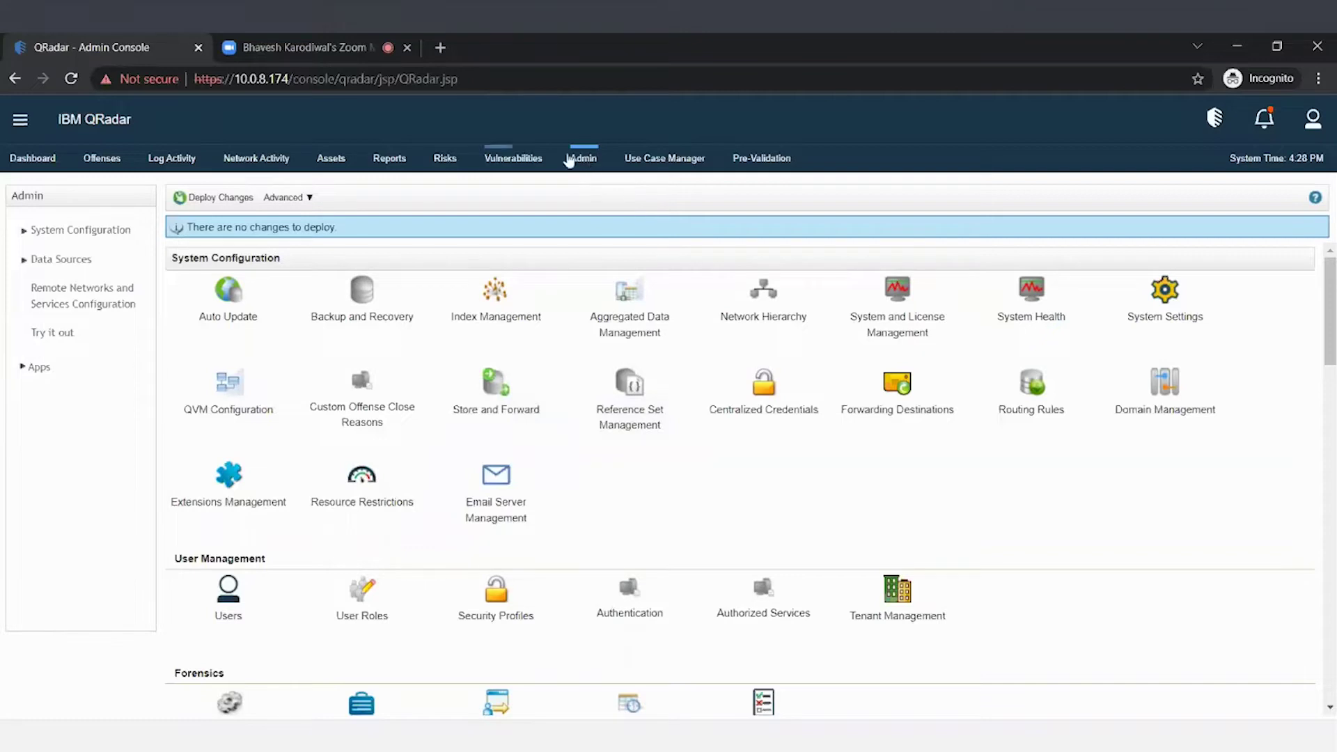
pyautogui.click(227, 482)
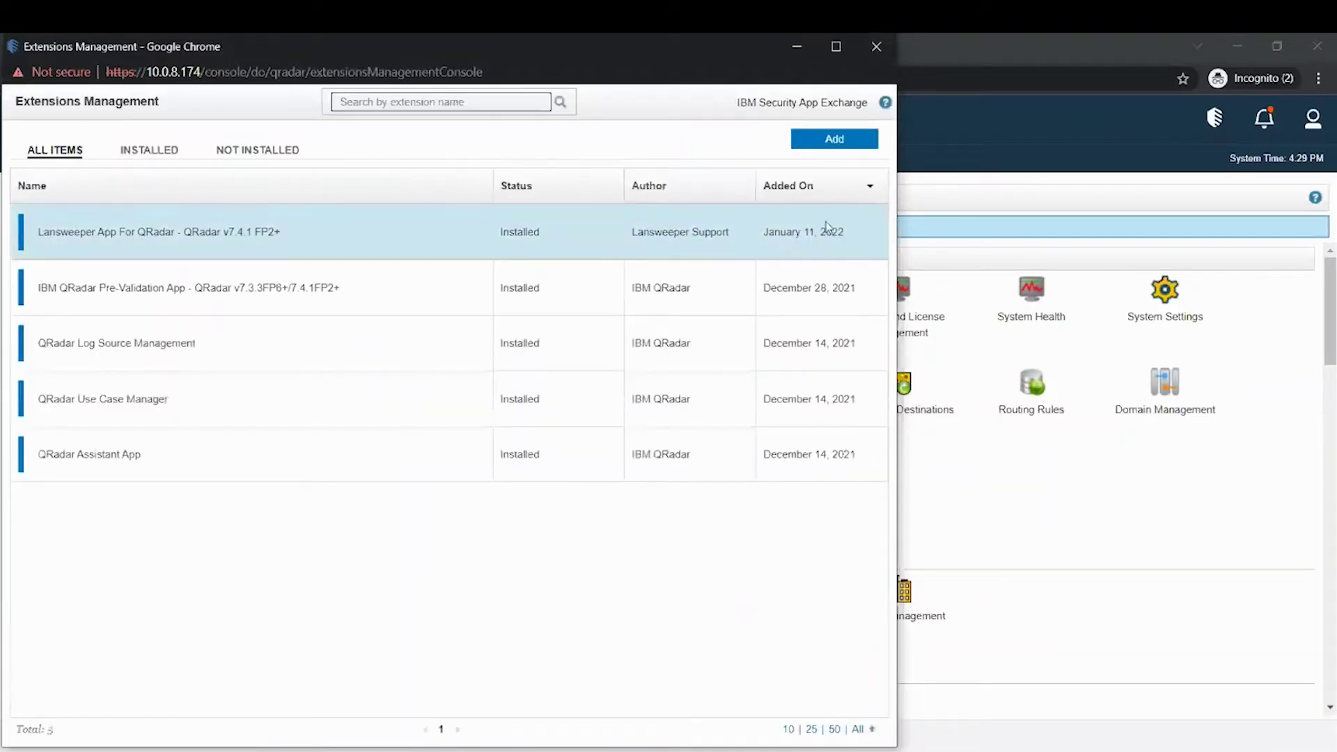
pyautogui.click(832, 140)
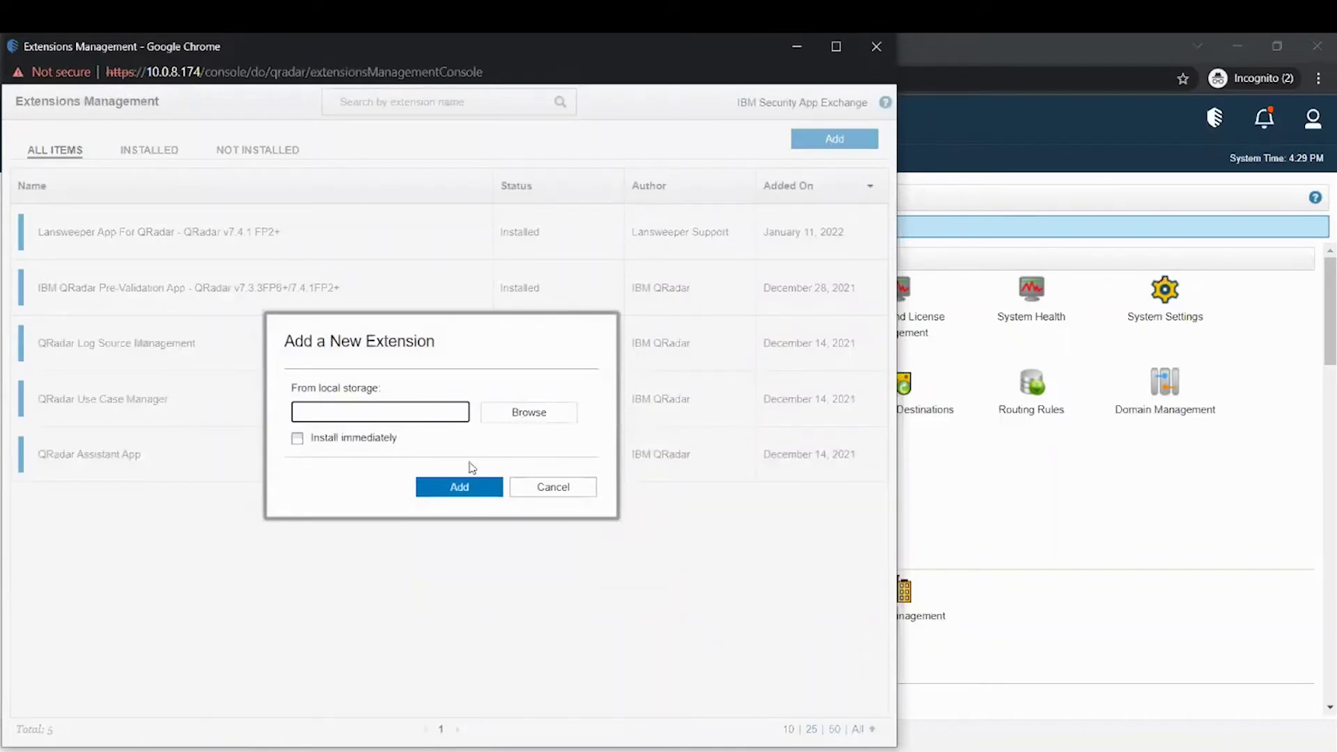
pyautogui.click(460, 487)
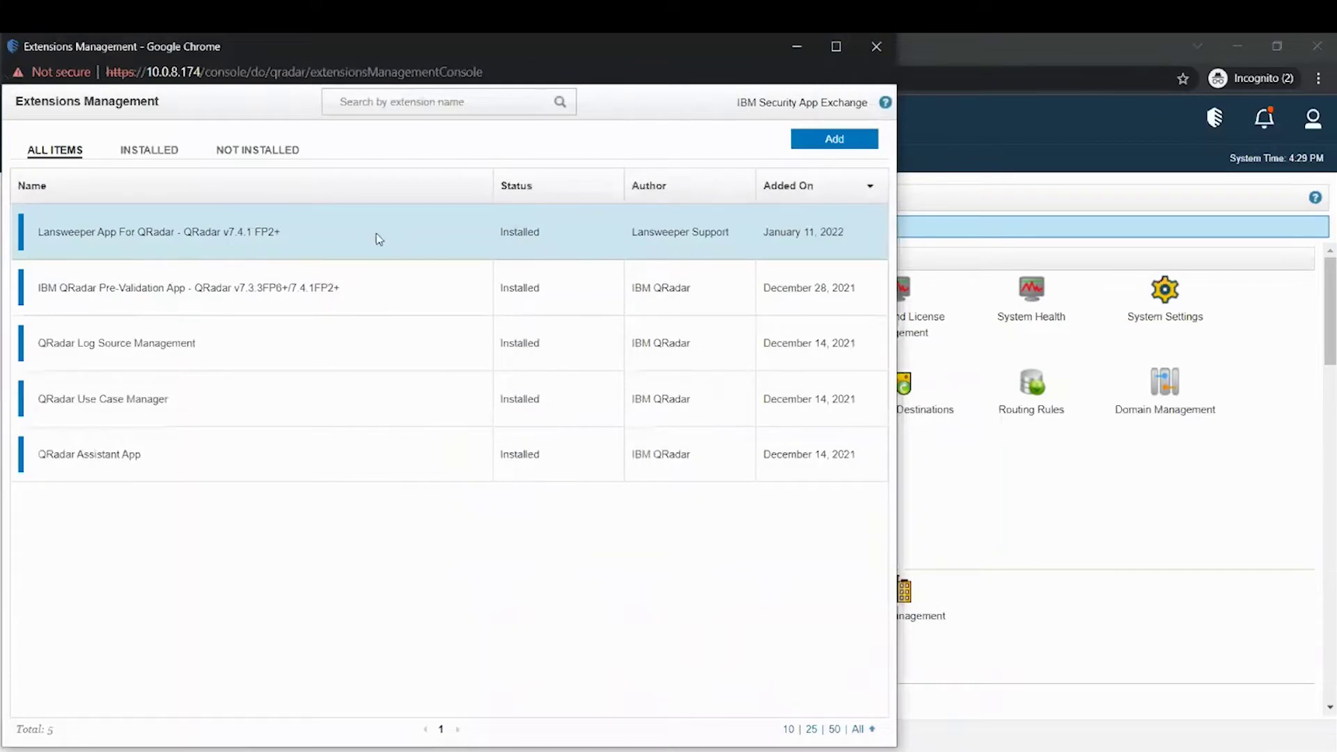
# - Leave Extensions Management and open the Lansweeper App For QRadar Configuration Page under Admin Apps
pyautogui.click(880, 50)
pyautogui.scroll(-5, 497, 418)
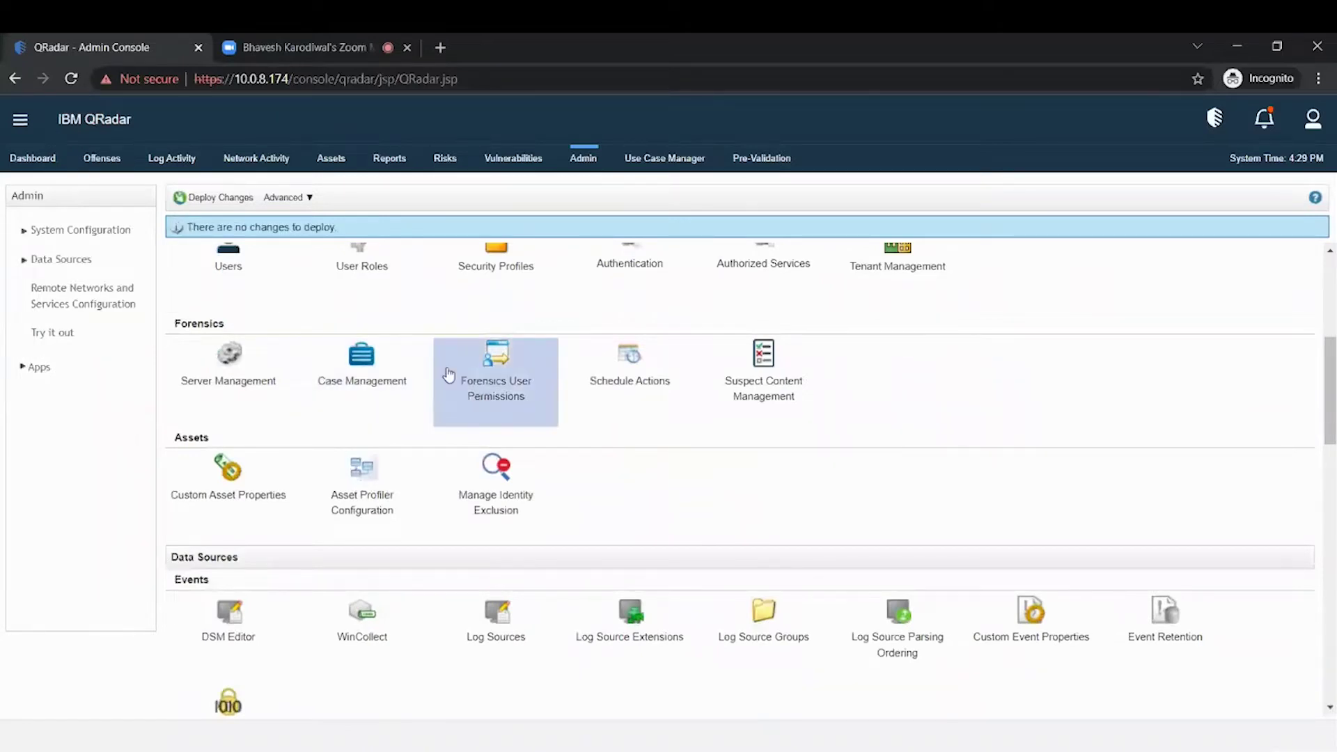
pyautogui.scroll(-4, 450, 376)
pyautogui.scroll(-13, 451, 378)
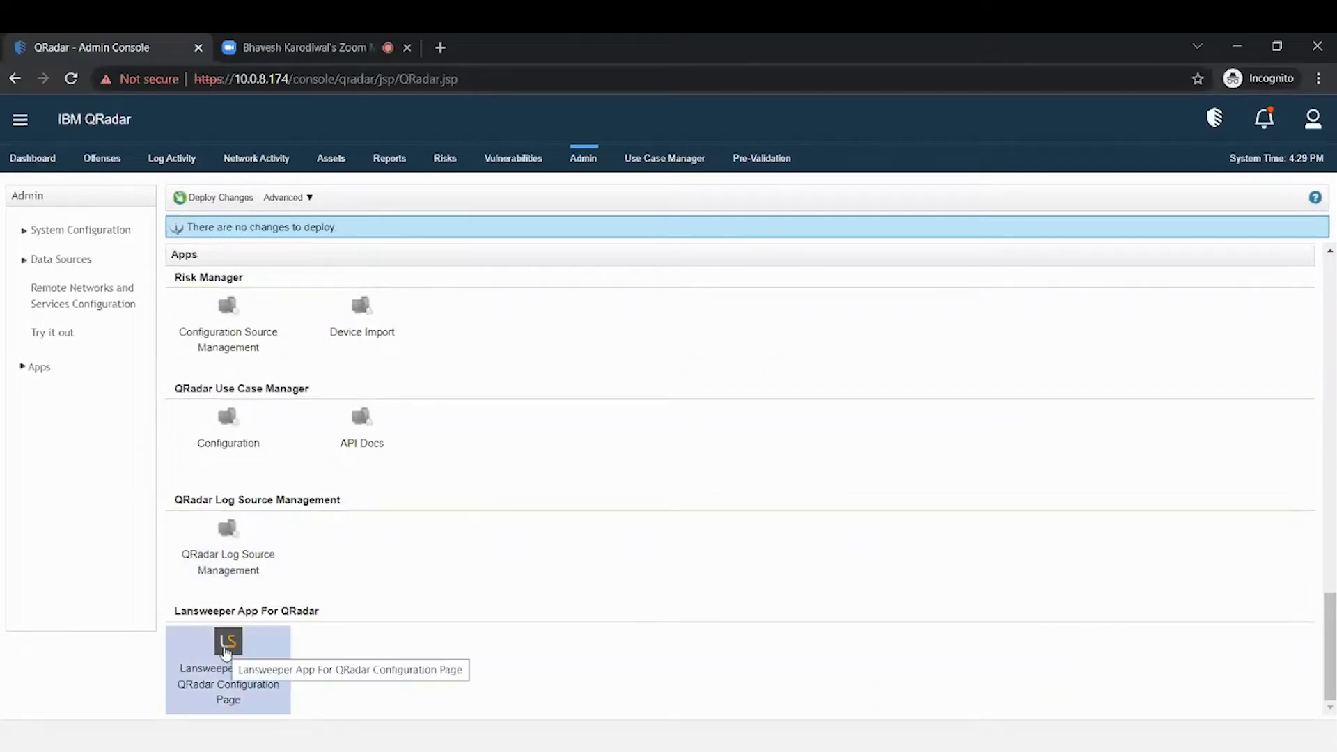
pyautogui.click(226, 648)
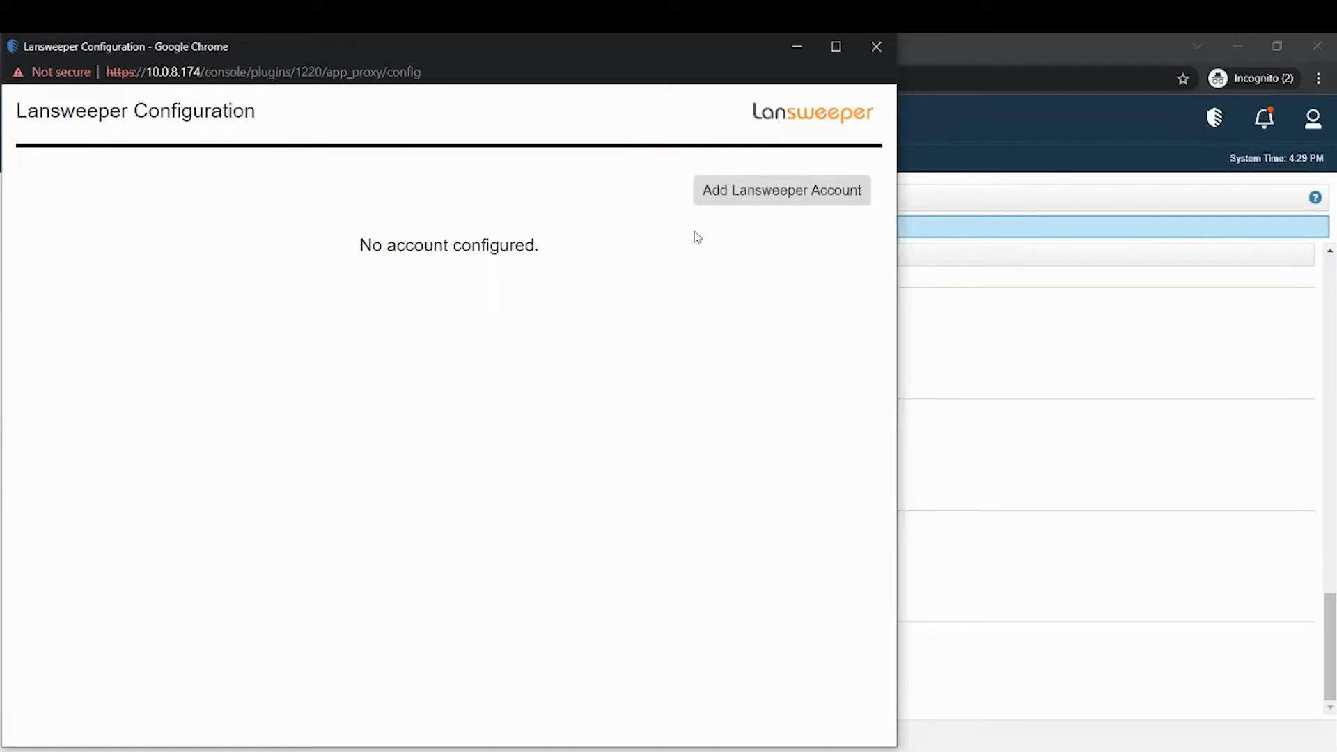
# - Add a Lansweeper account named 'test' with the pasted identity code and poll interval 300
pyautogui.click(754, 199)
pyautogui.click(278, 220)
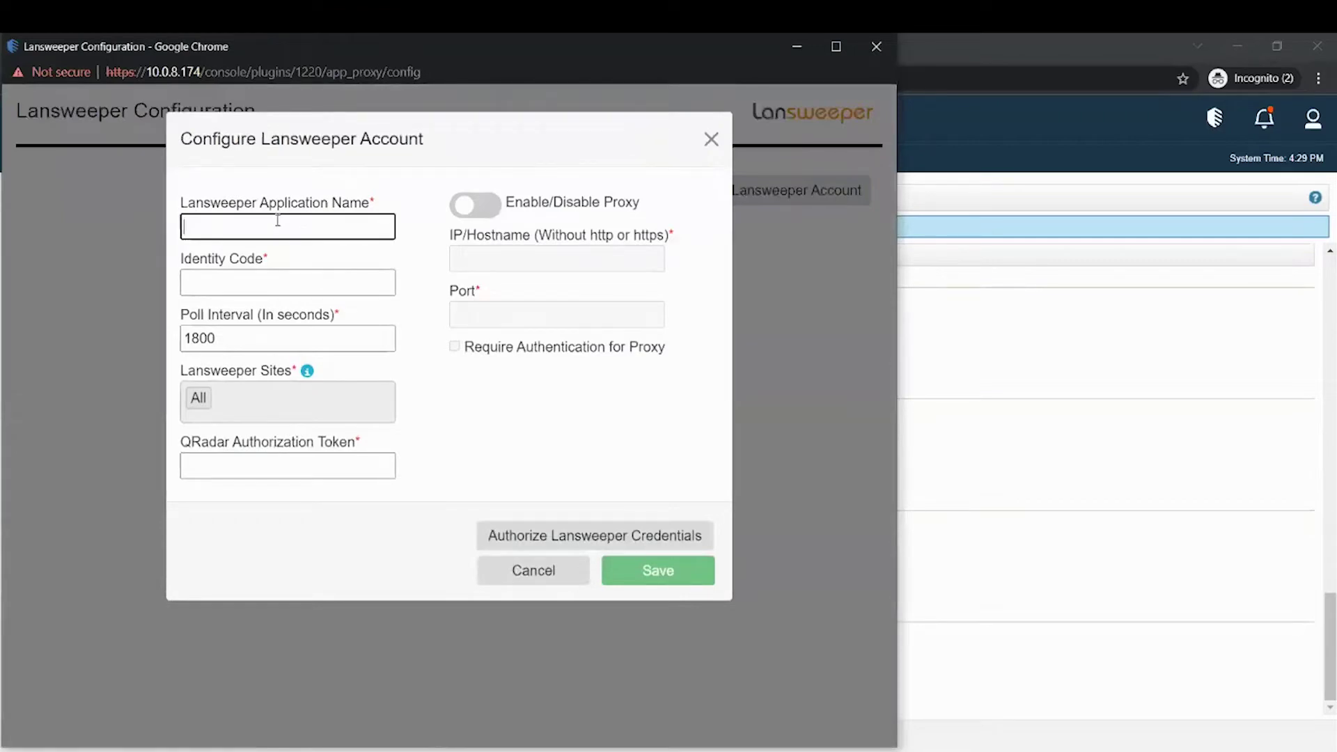
pyautogui.write('test')
pyautogui.click(252, 283)
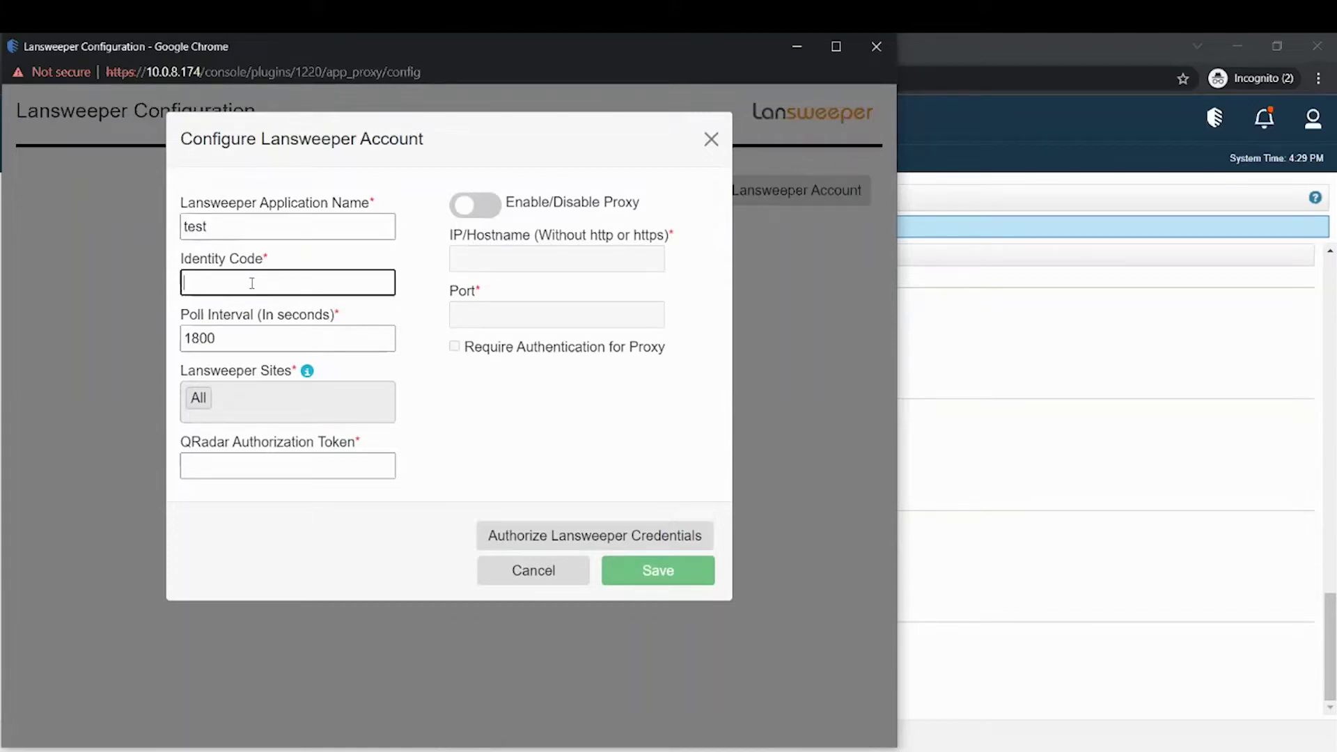
pyautogui.press('super+v')
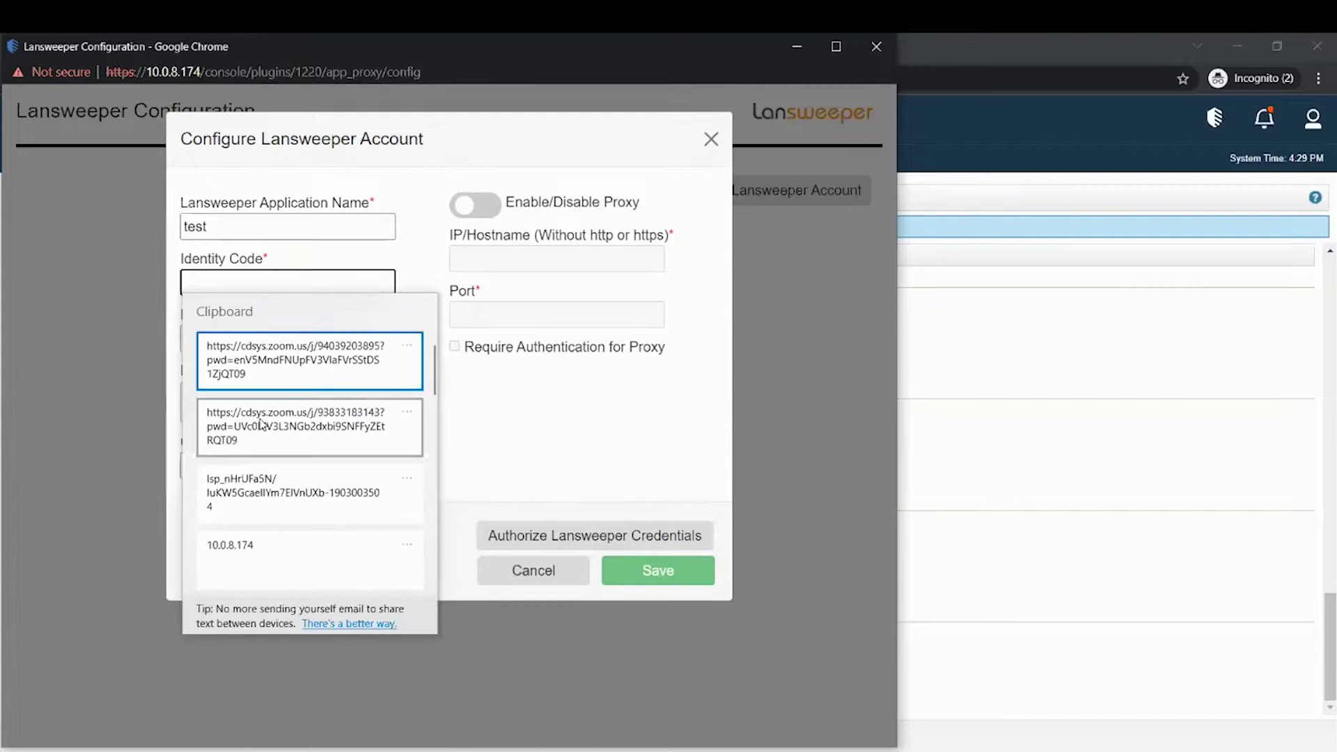
pyautogui.click(270, 514)
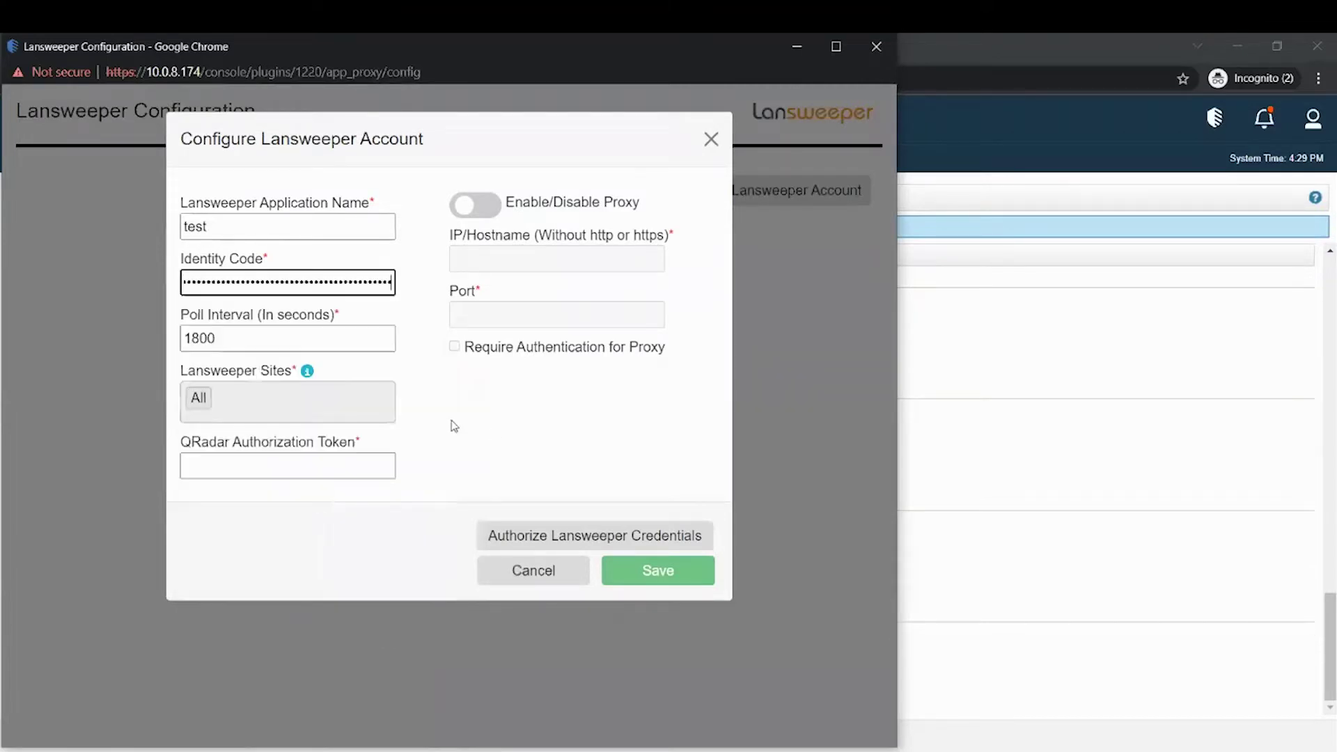
pyautogui.press('Tab')
pyautogui.write('3')
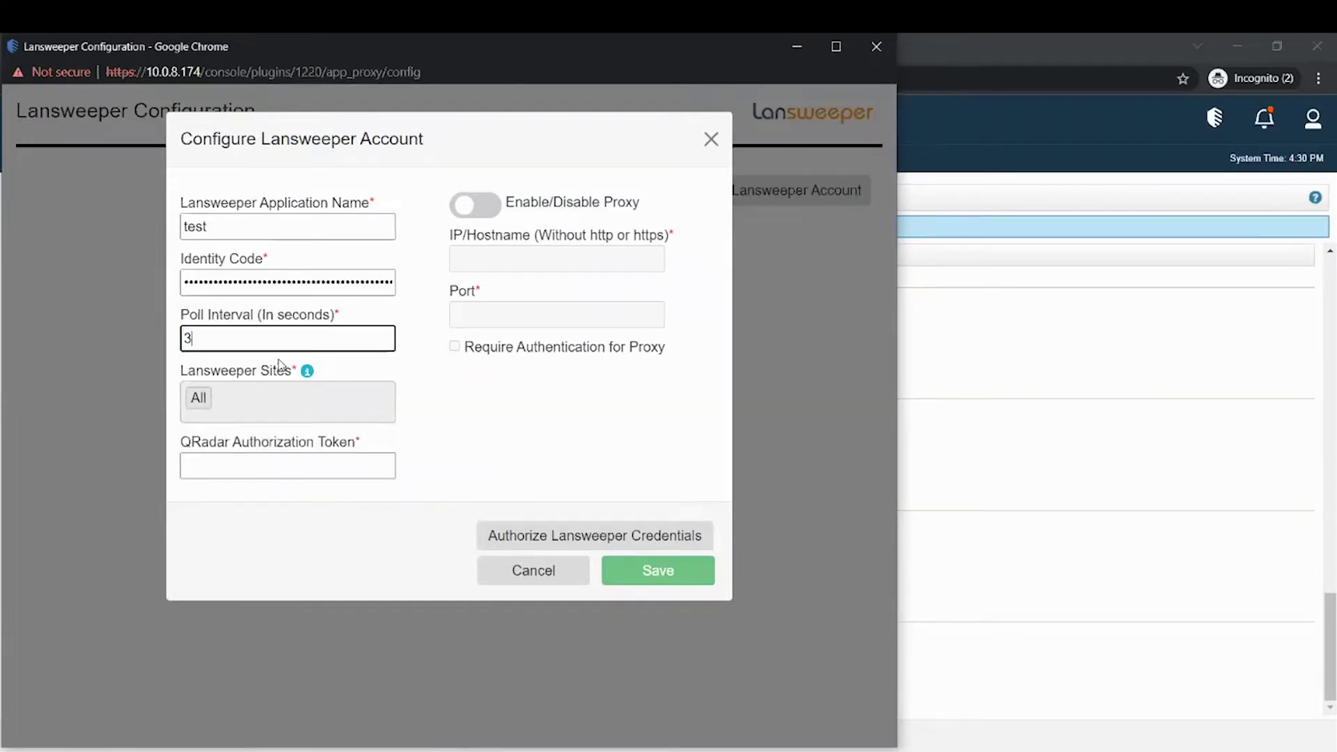
# - Try the proxy settings with authentication required, then leave the proxy disabled
pyautogui.click(471, 211)
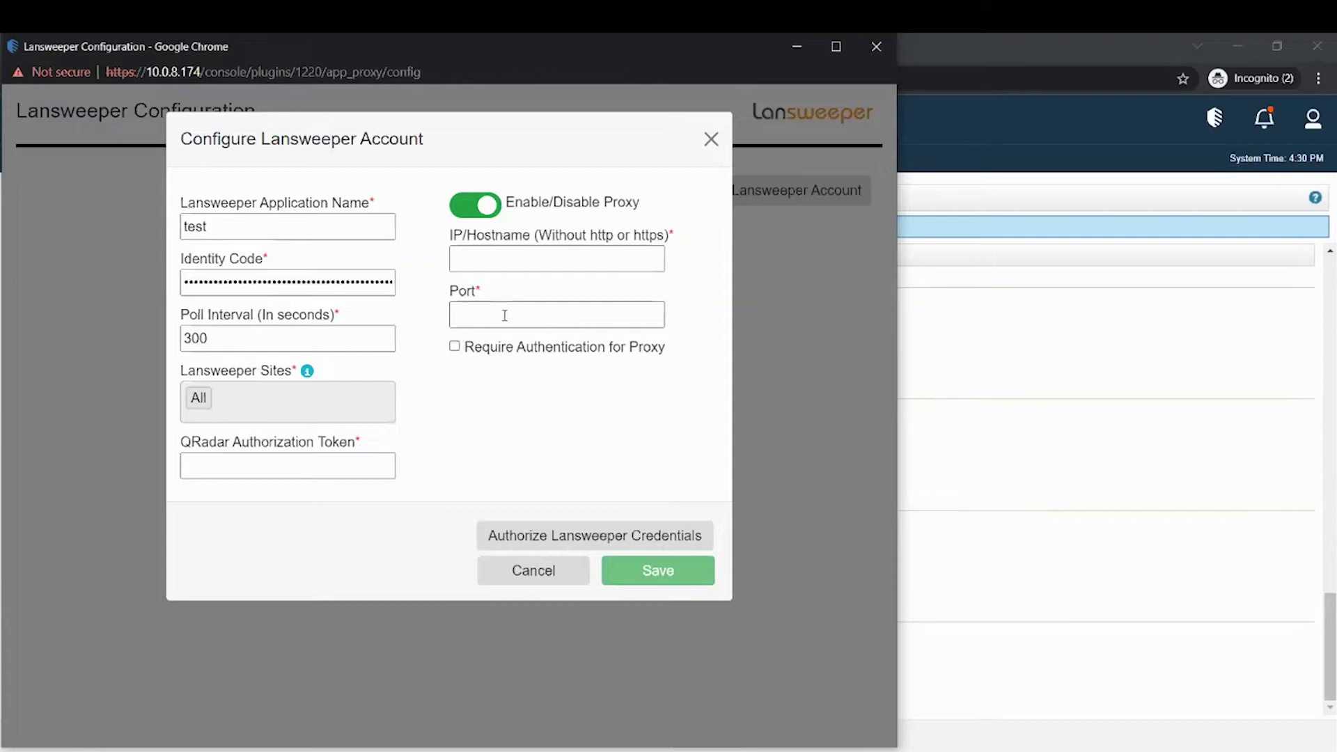
pyautogui.click(455, 347)
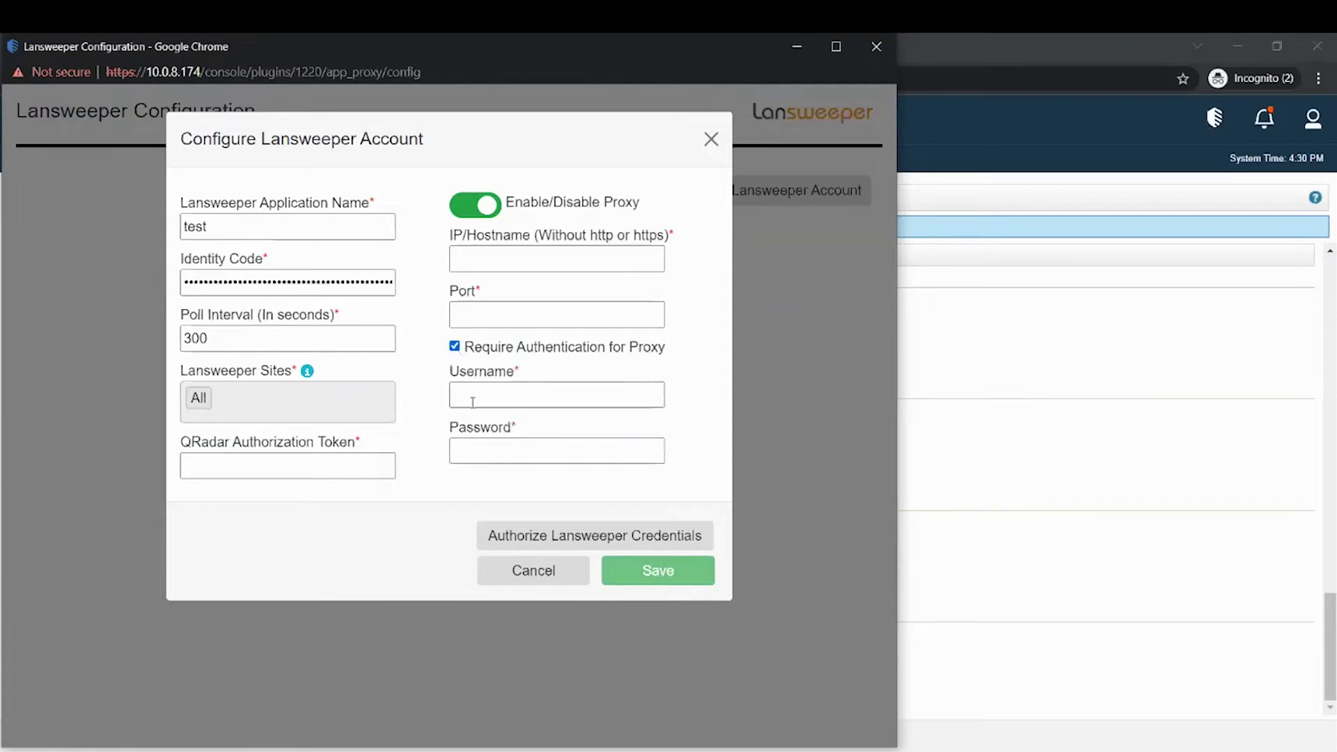
pyautogui.click(475, 205)
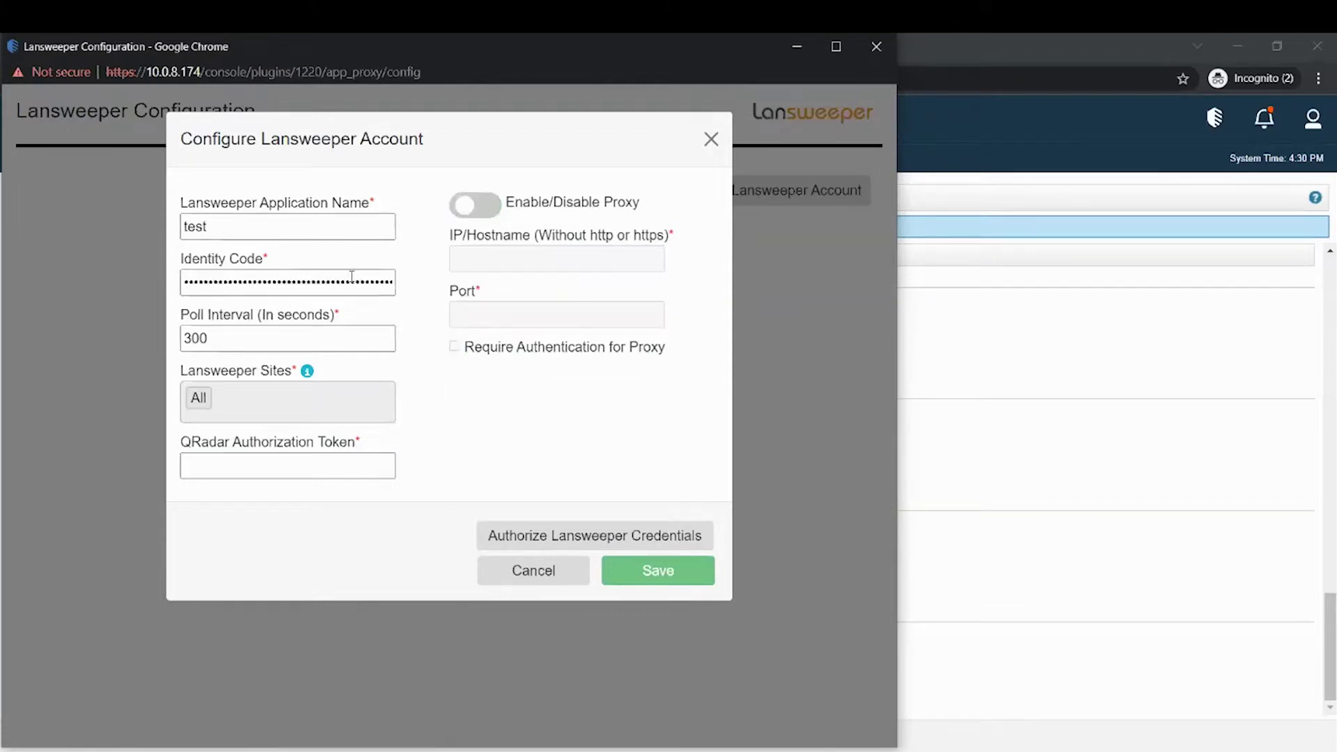
# - Authorize the Lansweeper credentials and select the api-demo-data-v2 site
pyautogui.click(598, 538)
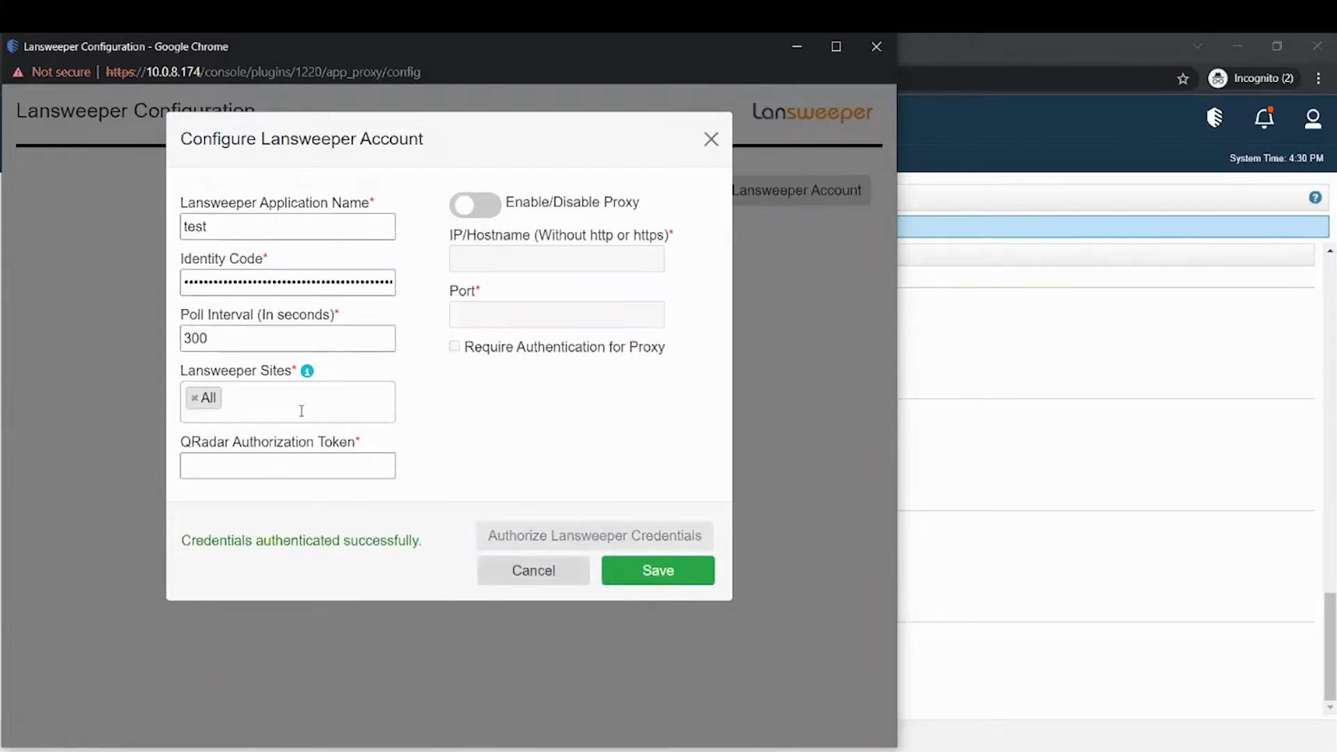
pyautogui.click(259, 389)
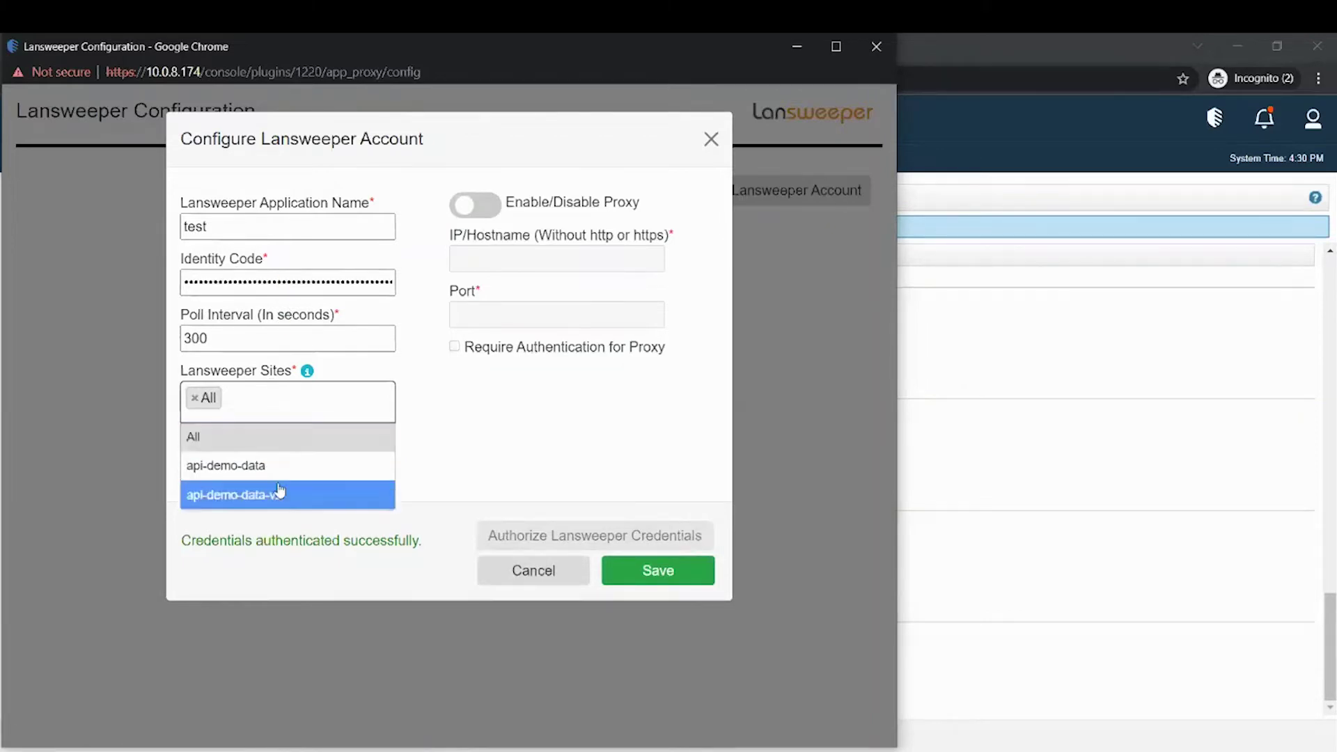
pyautogui.click(276, 495)
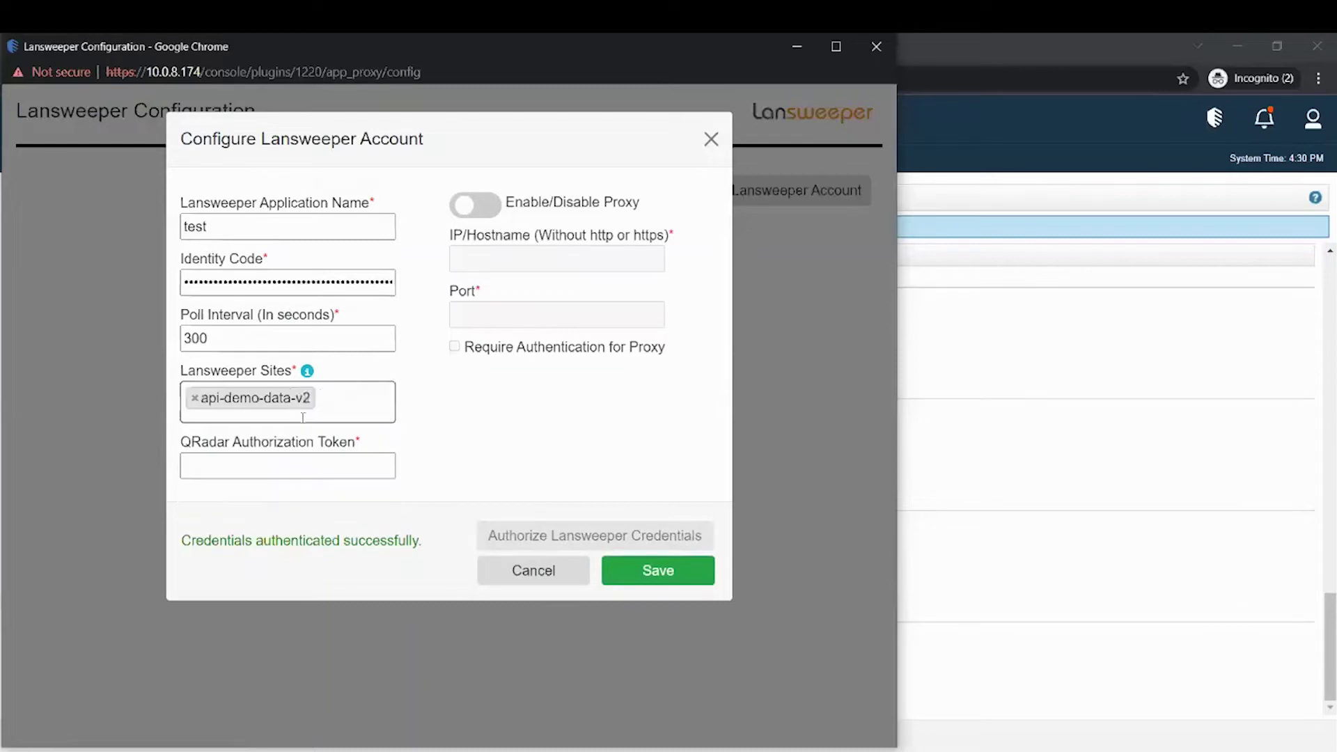
# - Paste the stored QRadar authorization token into its field
pyautogui.click(334, 463)
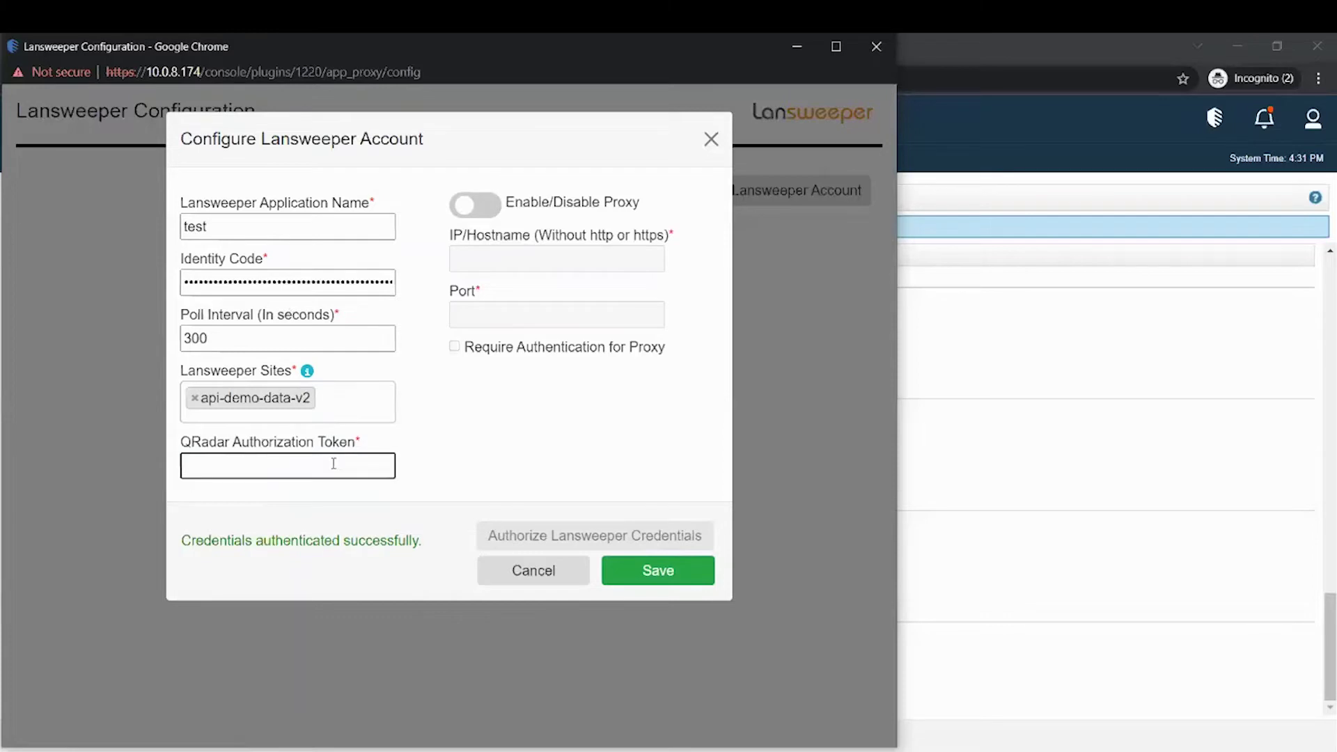
pyautogui.press('super+v')
pyautogui.scroll(-3, 327, 328)
pyautogui.click(290, 370)
# - Save account 'test', then review its edit and delete options, cancelling both
pyautogui.click(658, 571)
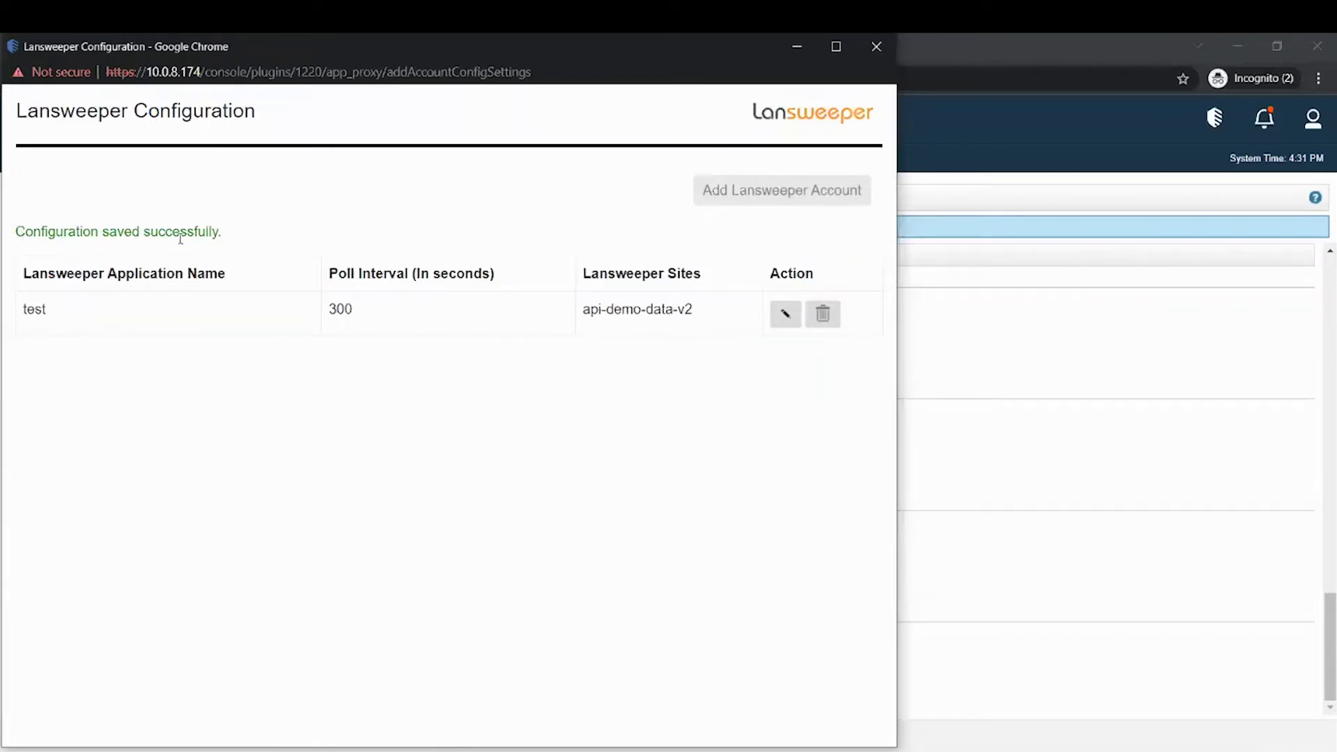
pyautogui.click(786, 315)
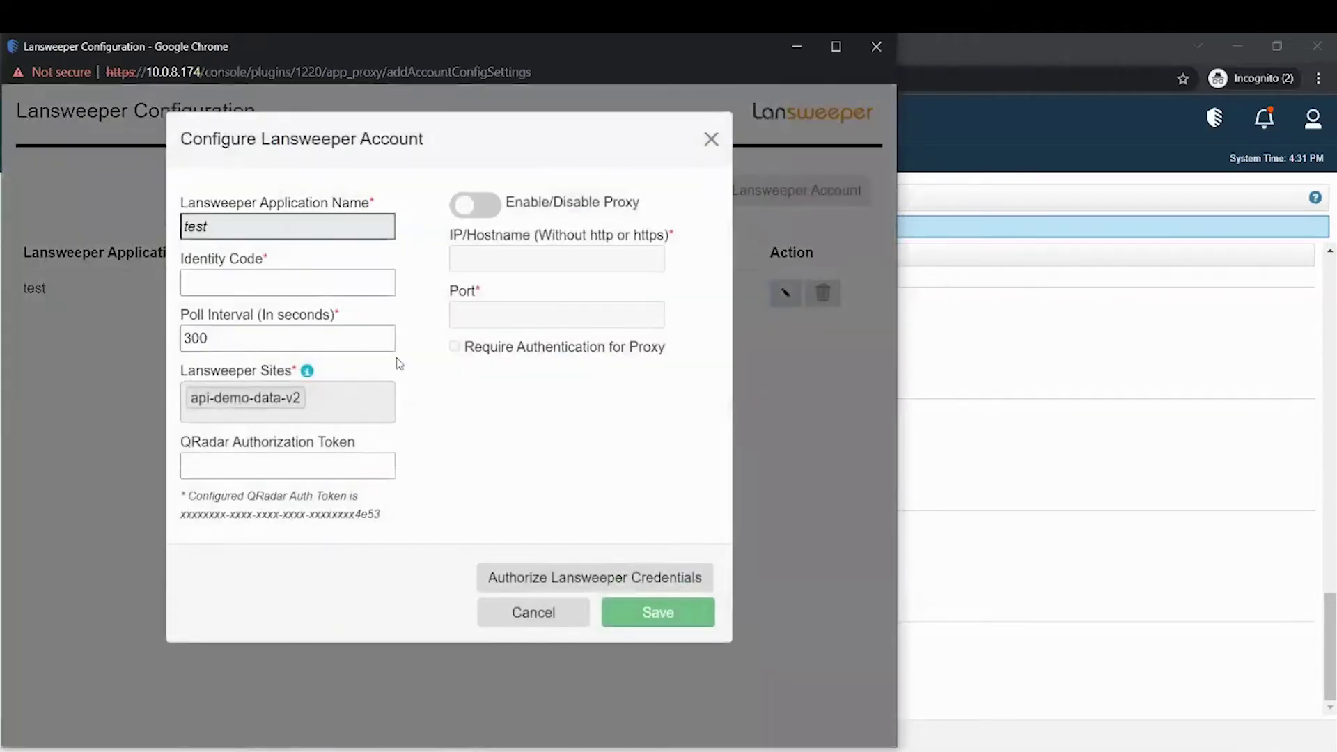
pyautogui.click(547, 615)
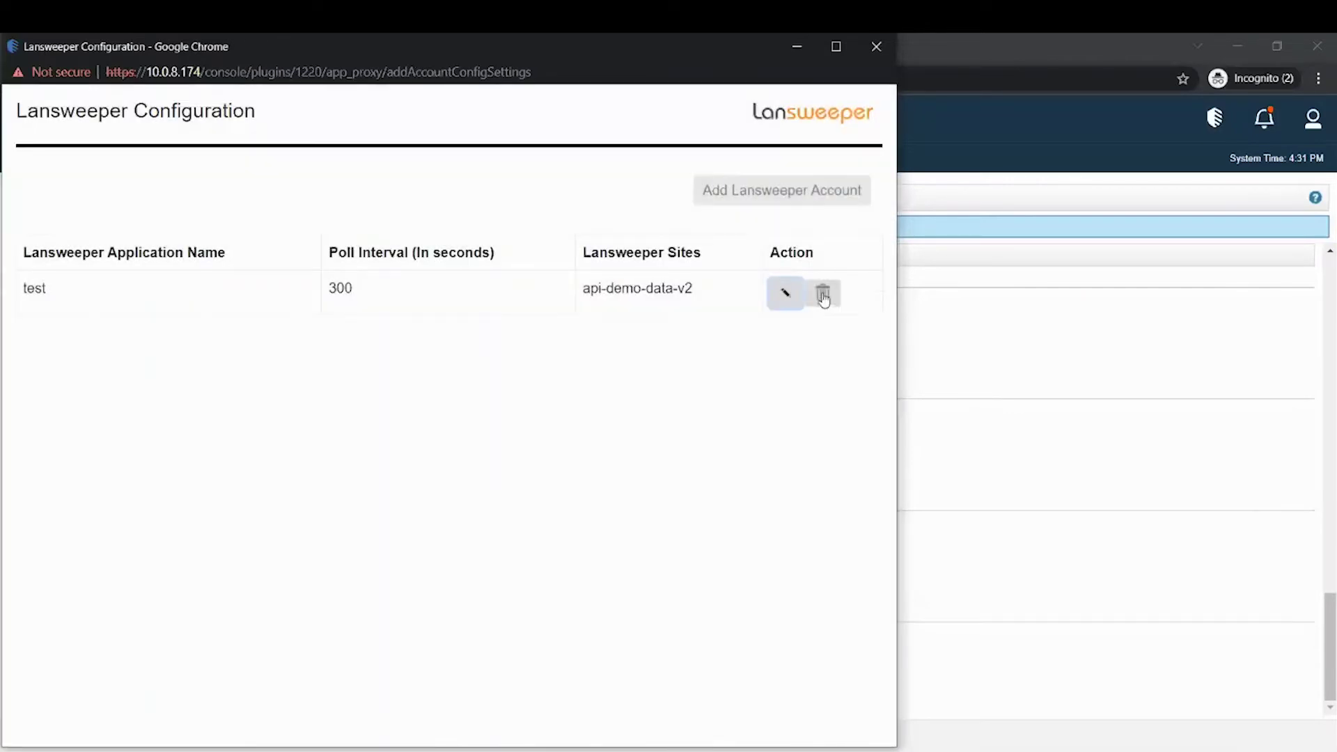
pyautogui.click(822, 295)
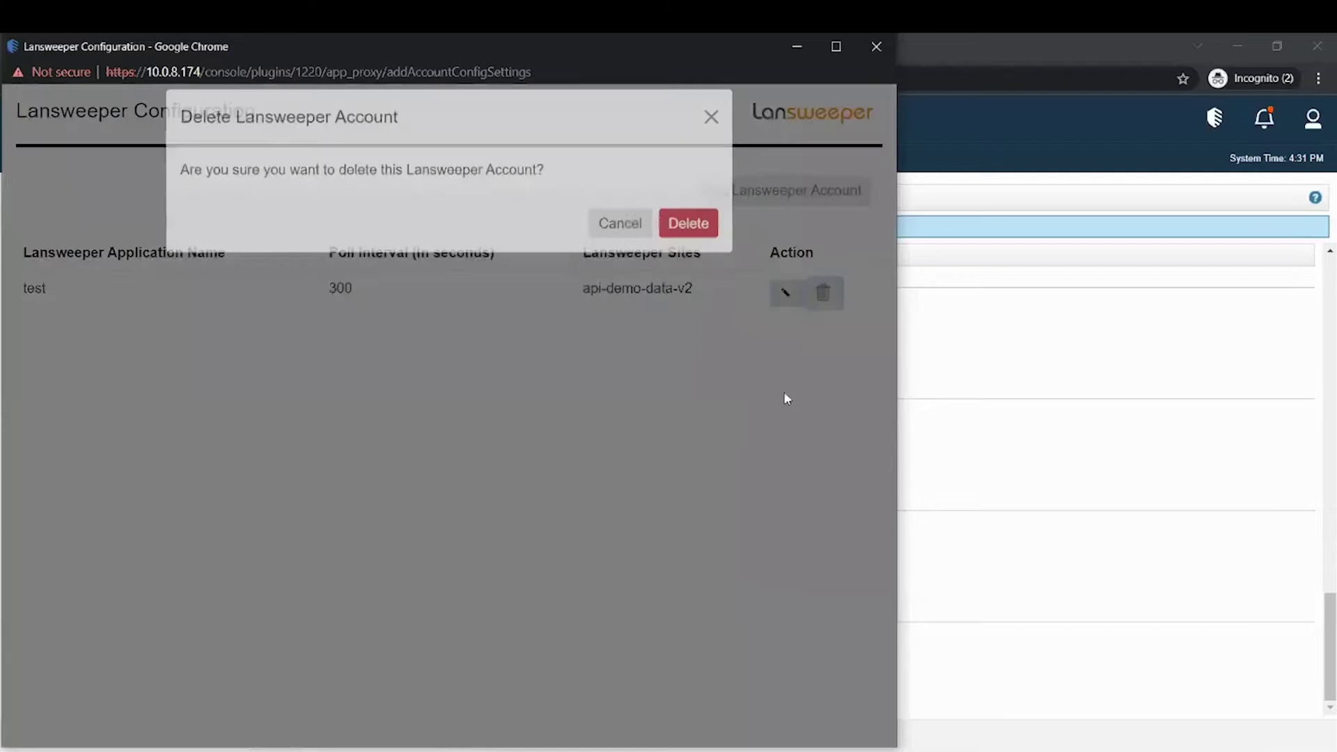
pyautogui.click(607, 246)
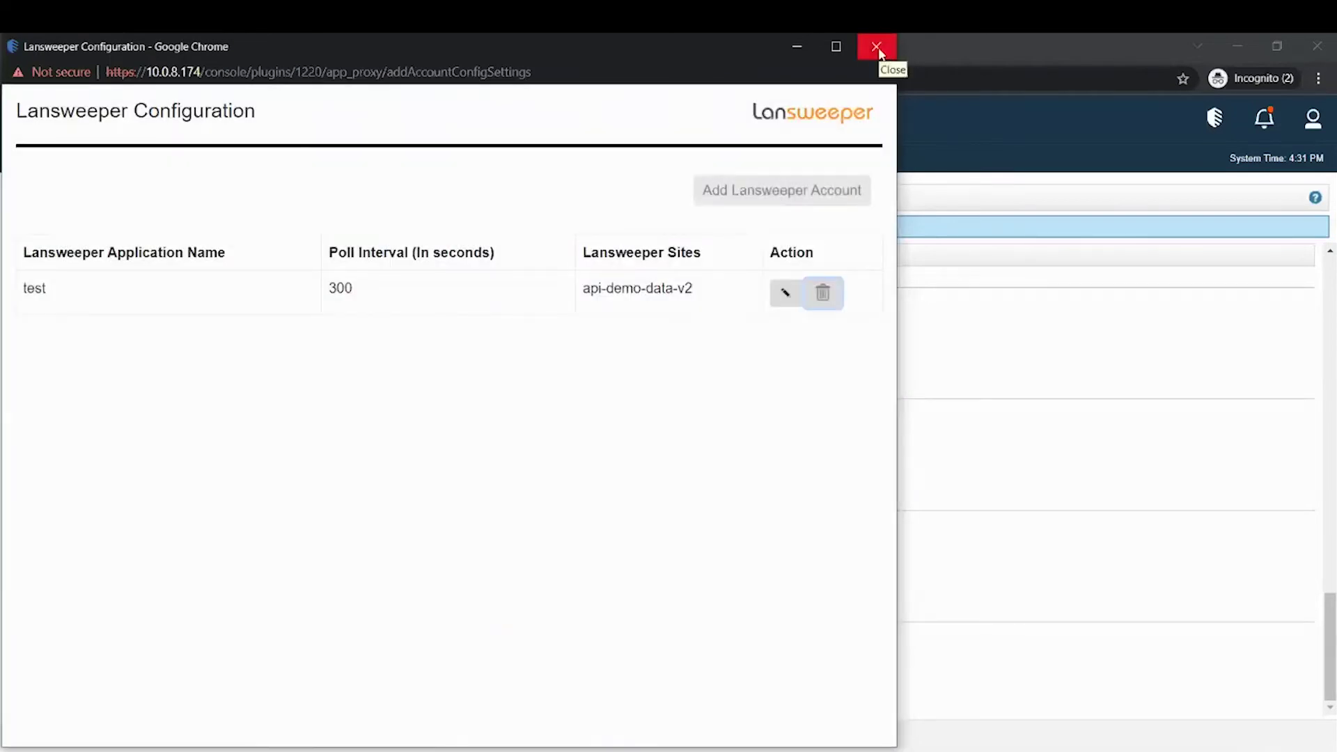
# - Show Offenses rules filtered to the Lansweeper group, revealing its Destination IP and Source IP rules
pyautogui.click(877, 47)
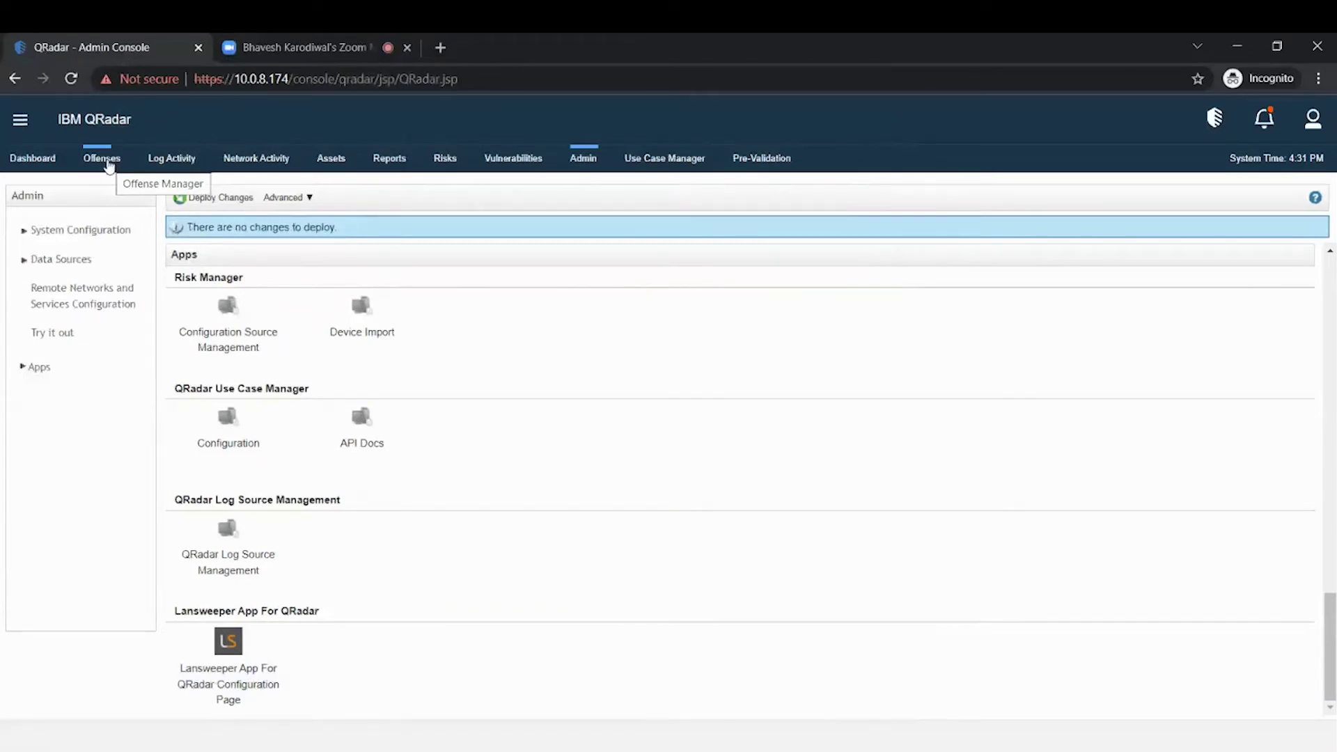
pyautogui.click(108, 160)
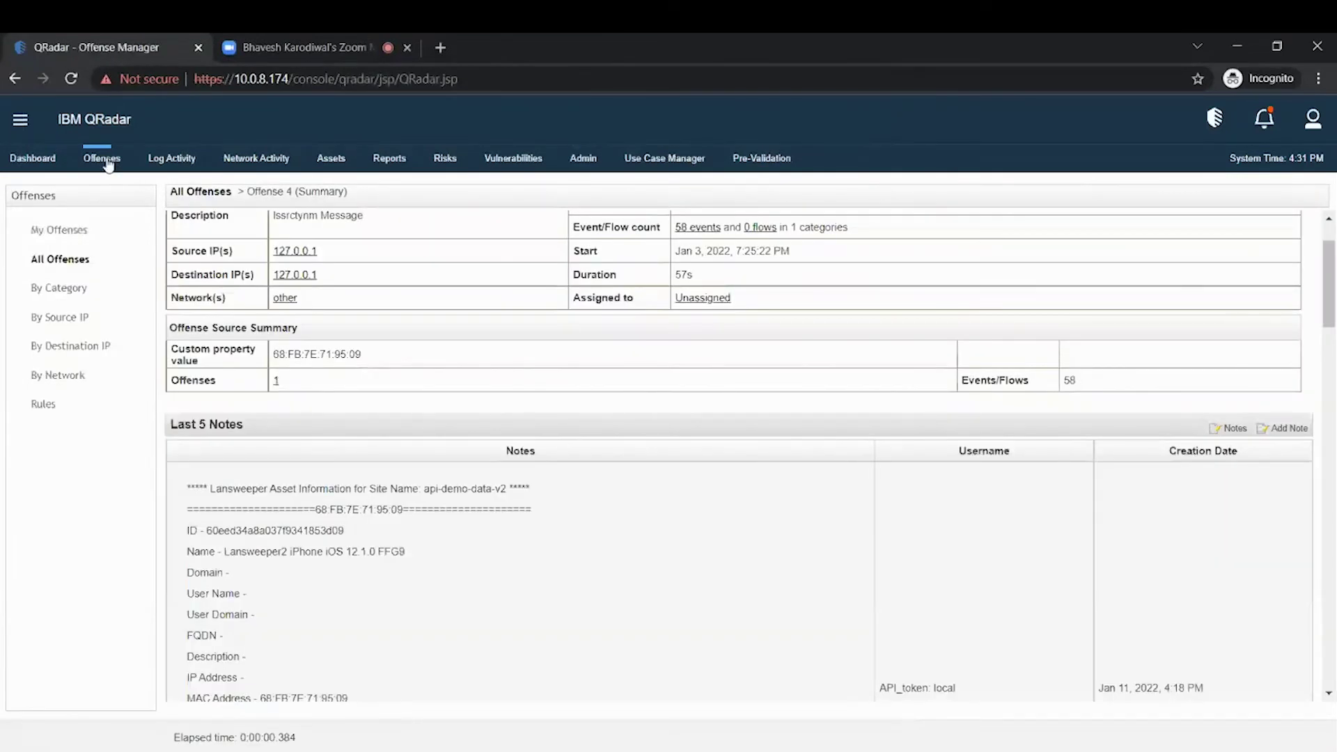
pyautogui.click(56, 265)
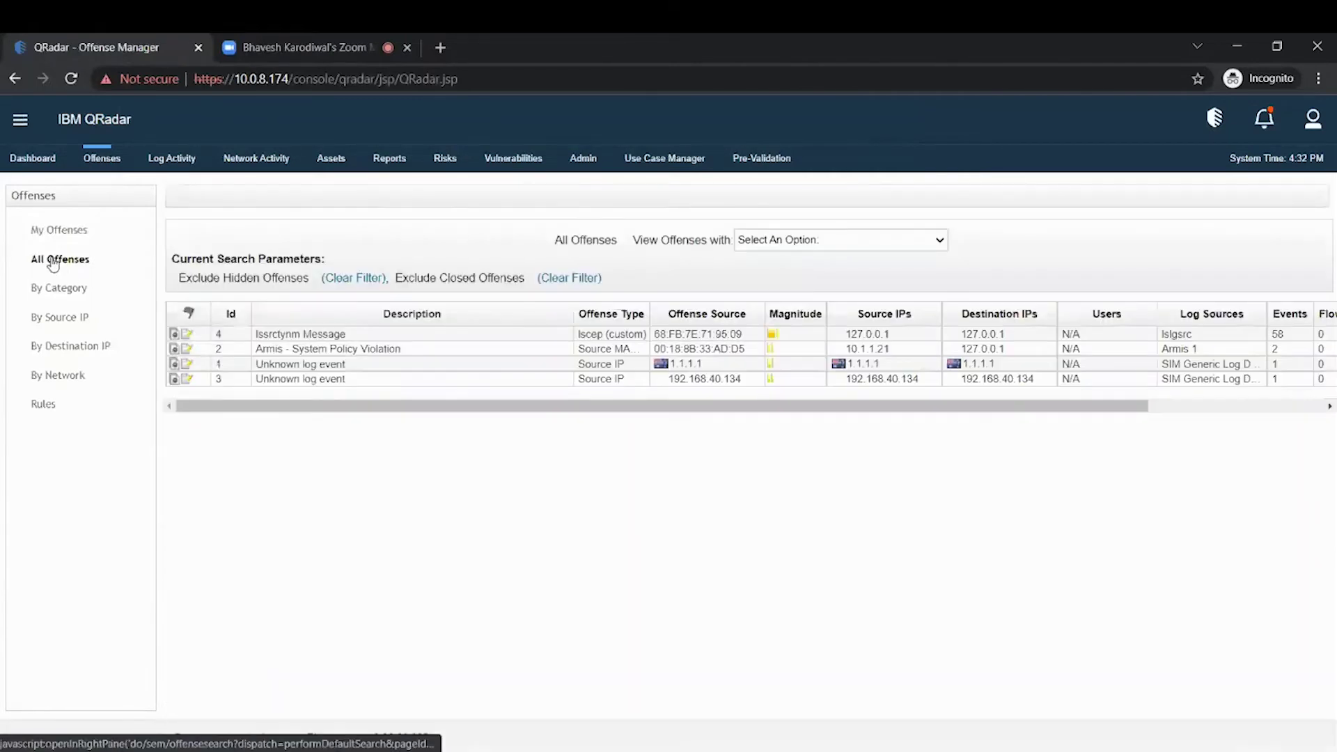
pyautogui.click(42, 405)
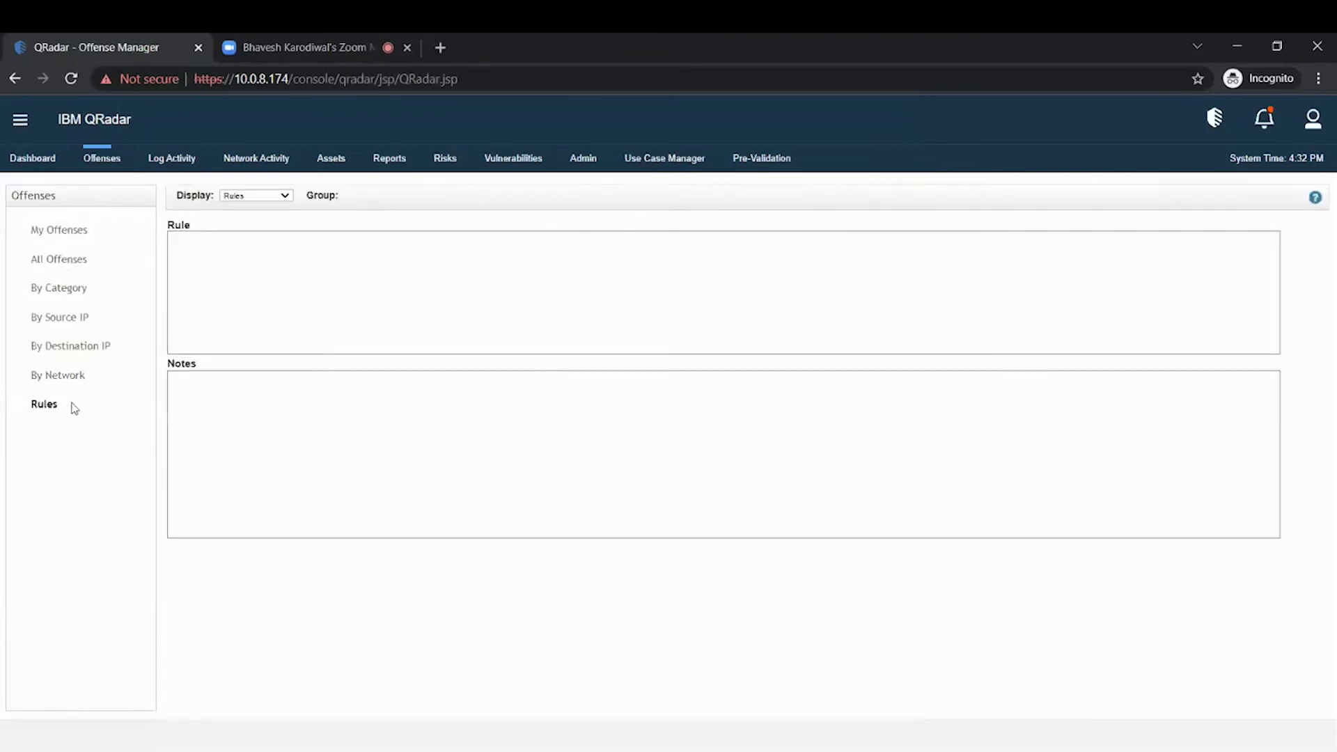
pyautogui.click(515, 199)
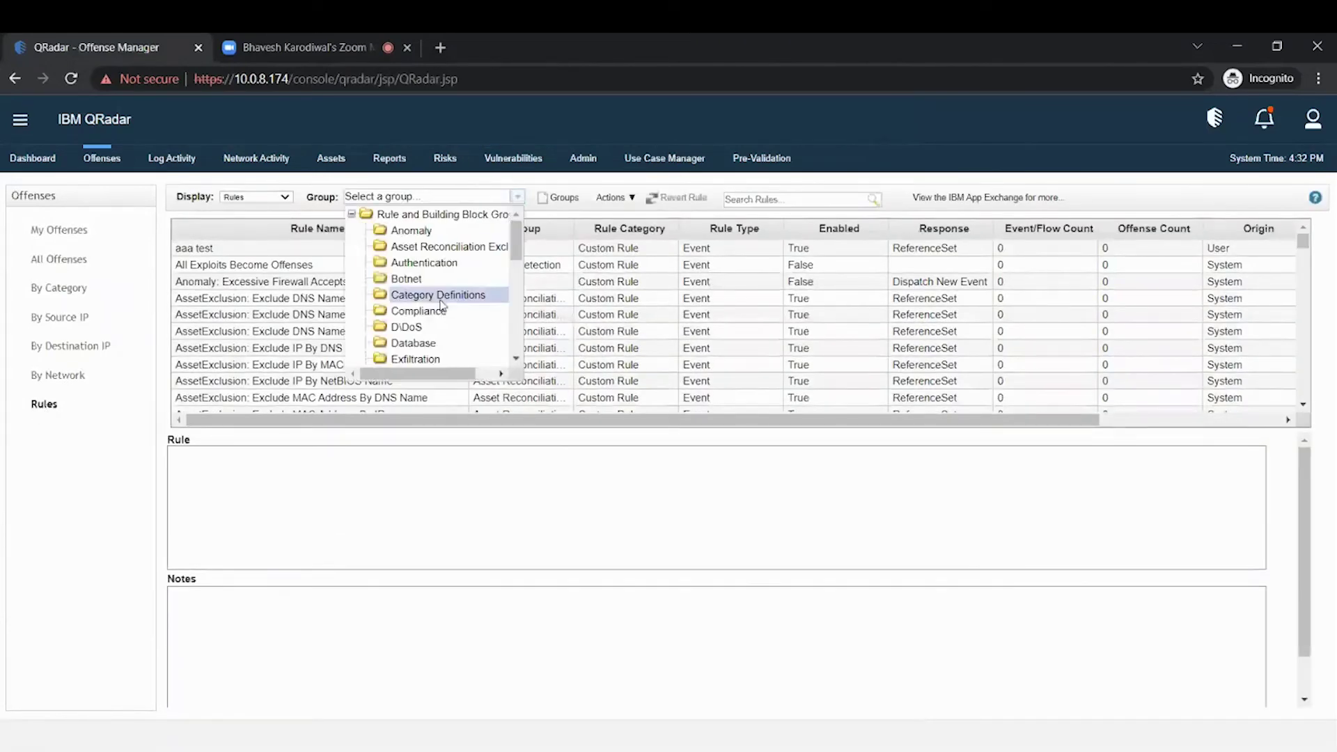
pyautogui.scroll(-5, 444, 312)
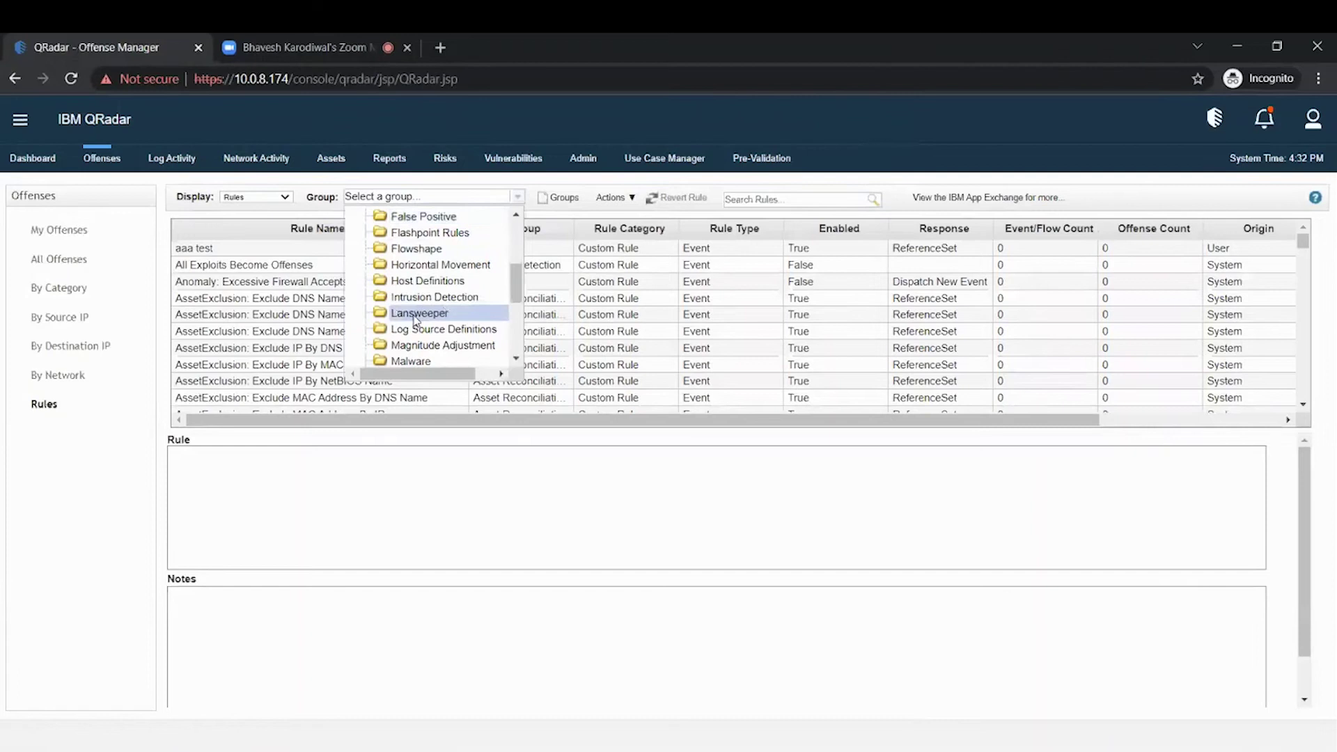
pyautogui.click(418, 314)
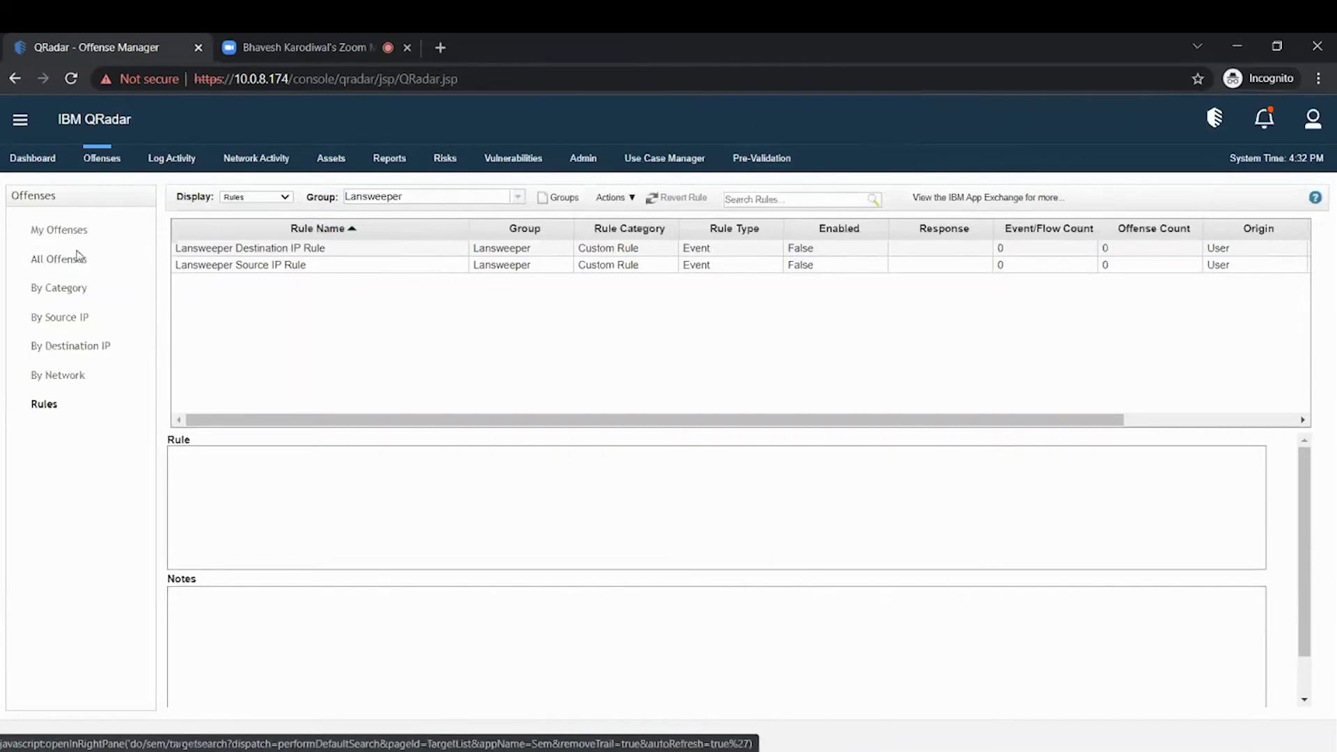
# - Open offense 4 from All Offenses and scroll to its Lansweeper asset notes
pyautogui.click(61, 261)
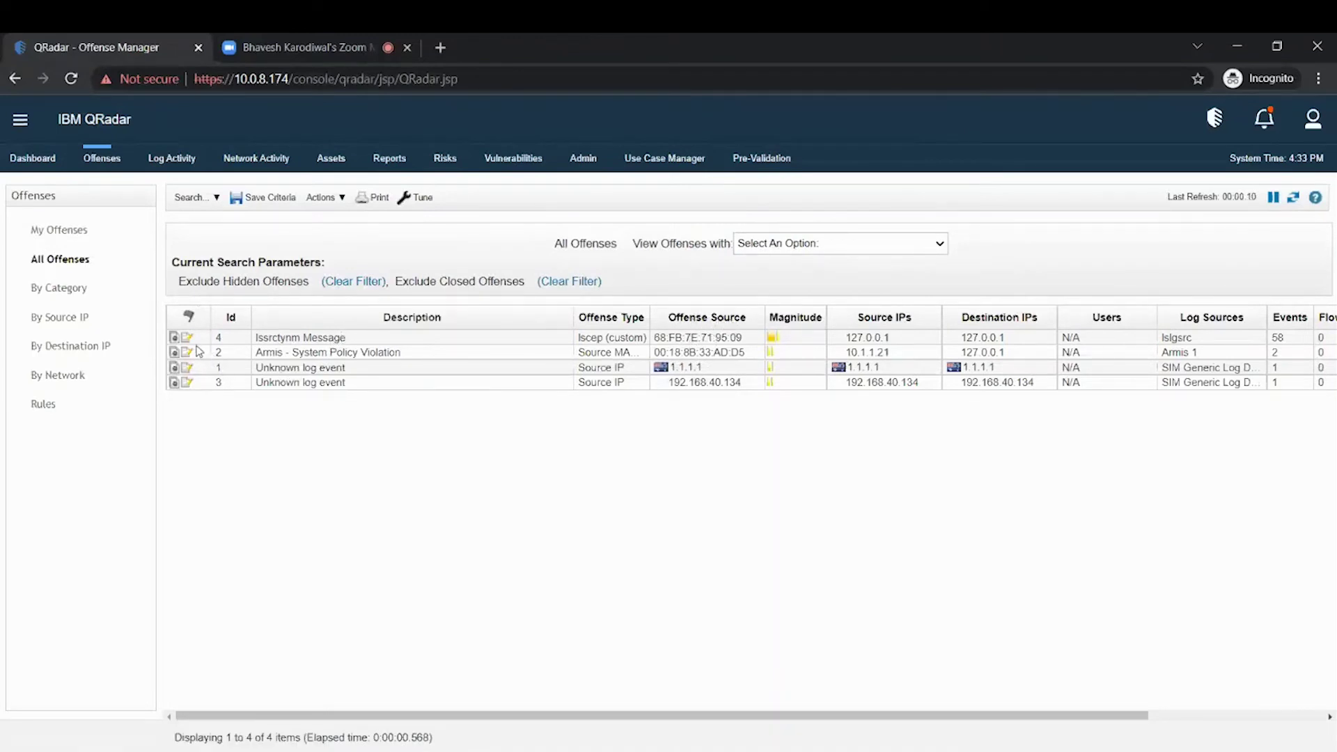
pyautogui.moveTo(193, 345)
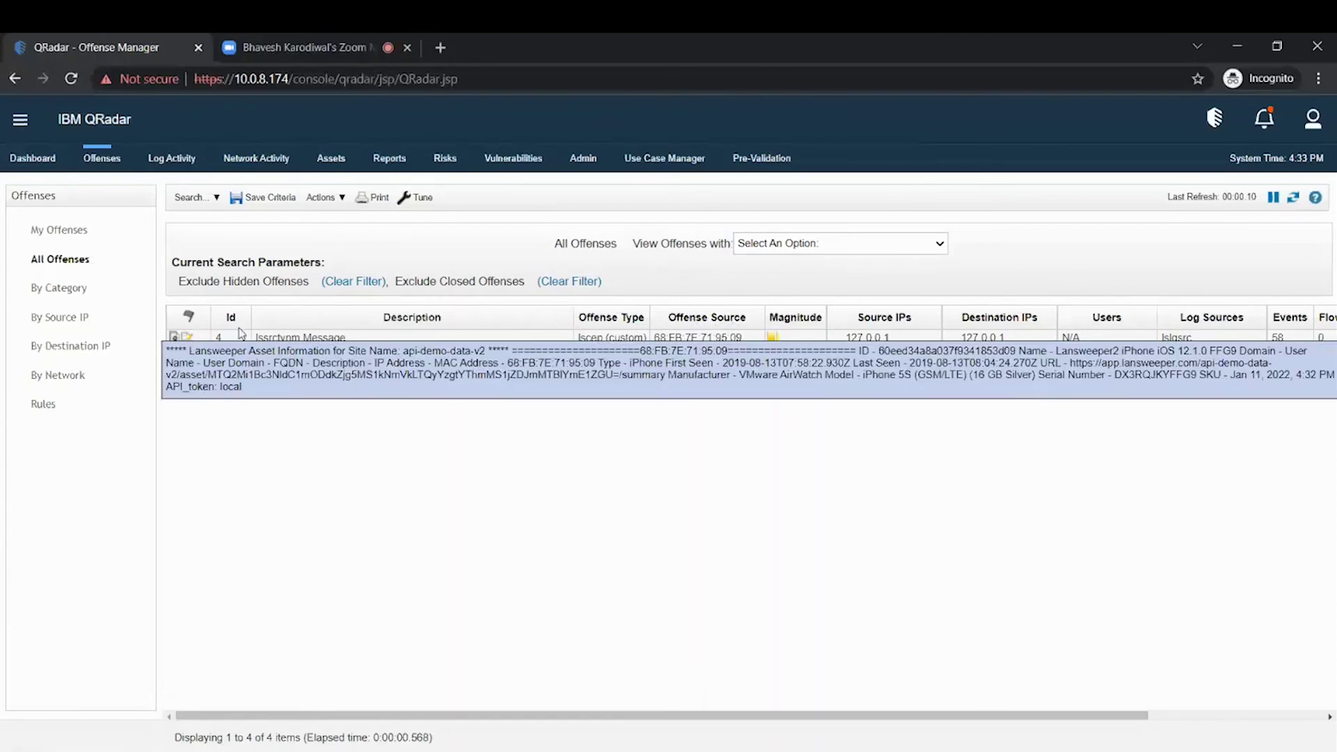
pyautogui.doubleClick(311, 339)
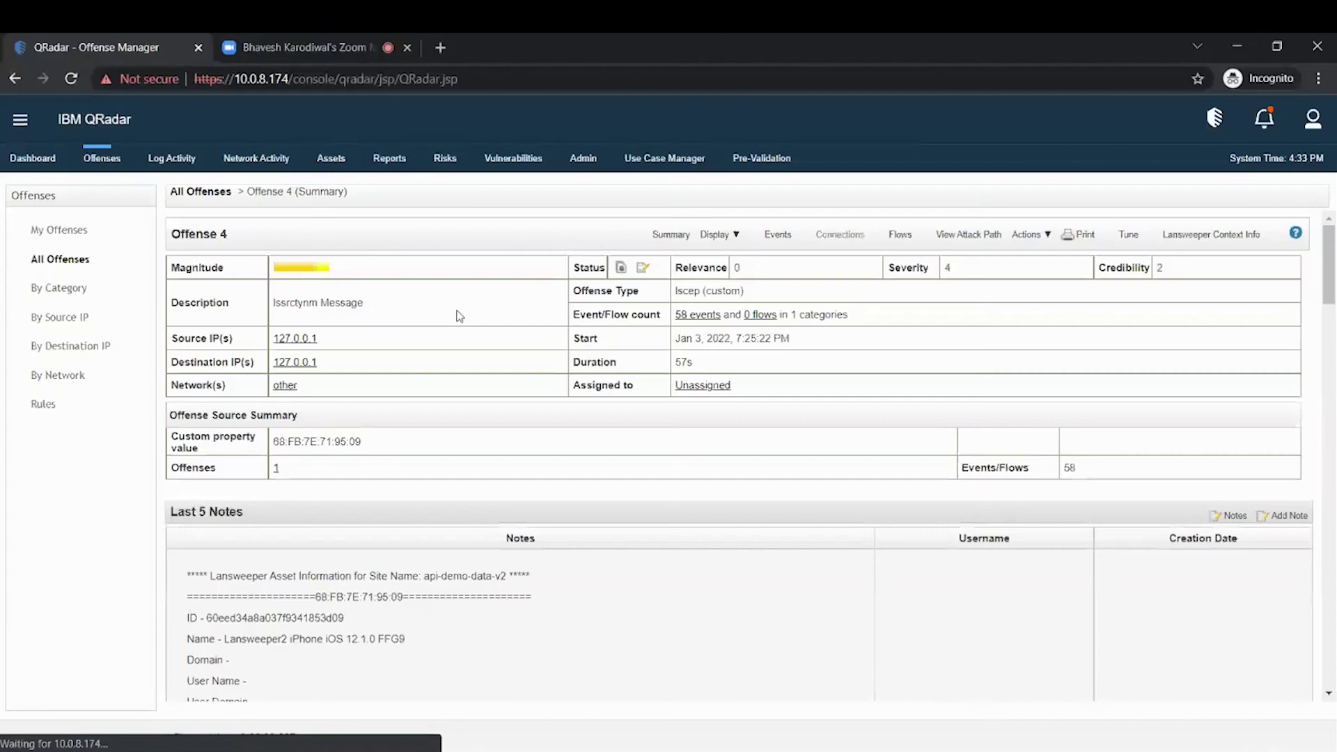
pyautogui.scroll(-4, 475, 384)
pyautogui.scroll(-1, 475, 385)
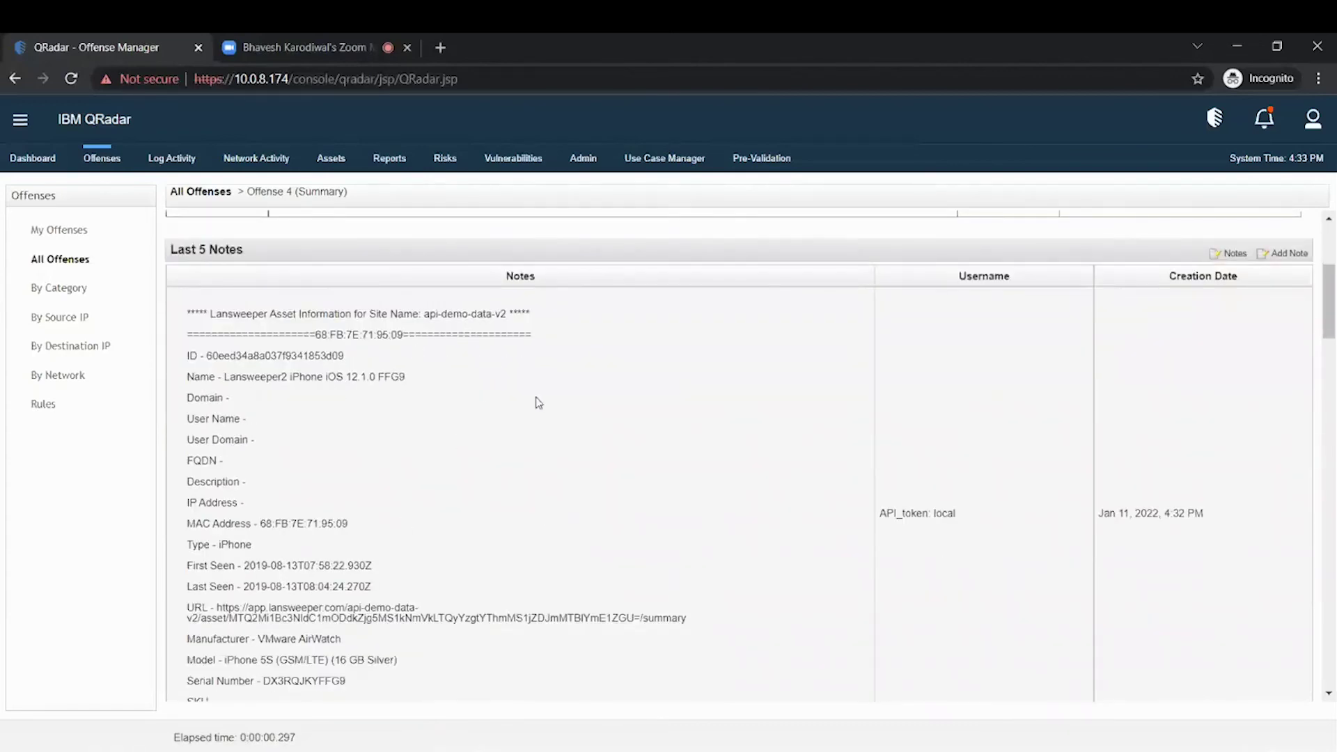
pyautogui.scroll(3, 538, 403)
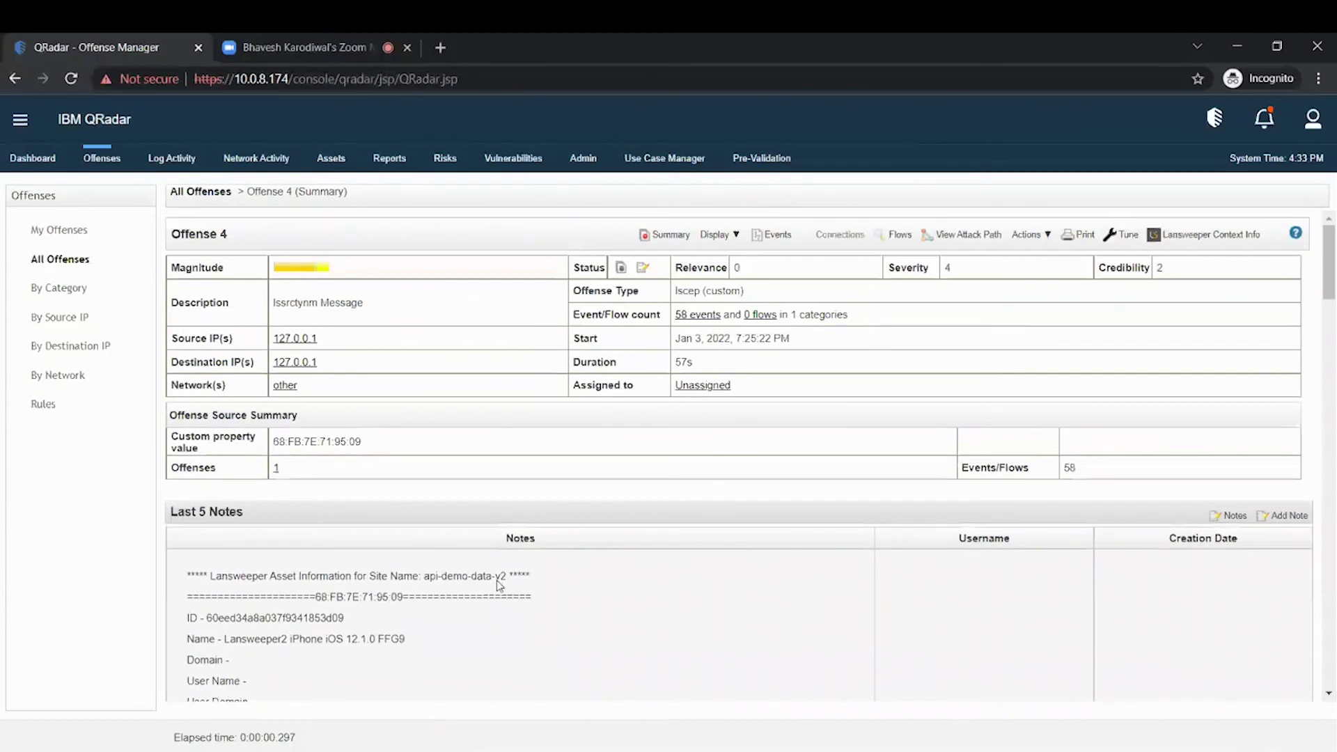
# - Populate offense 4 notes from Lansweeper Context Info using site api-demo-data-v2
pyautogui.click(1185, 241)
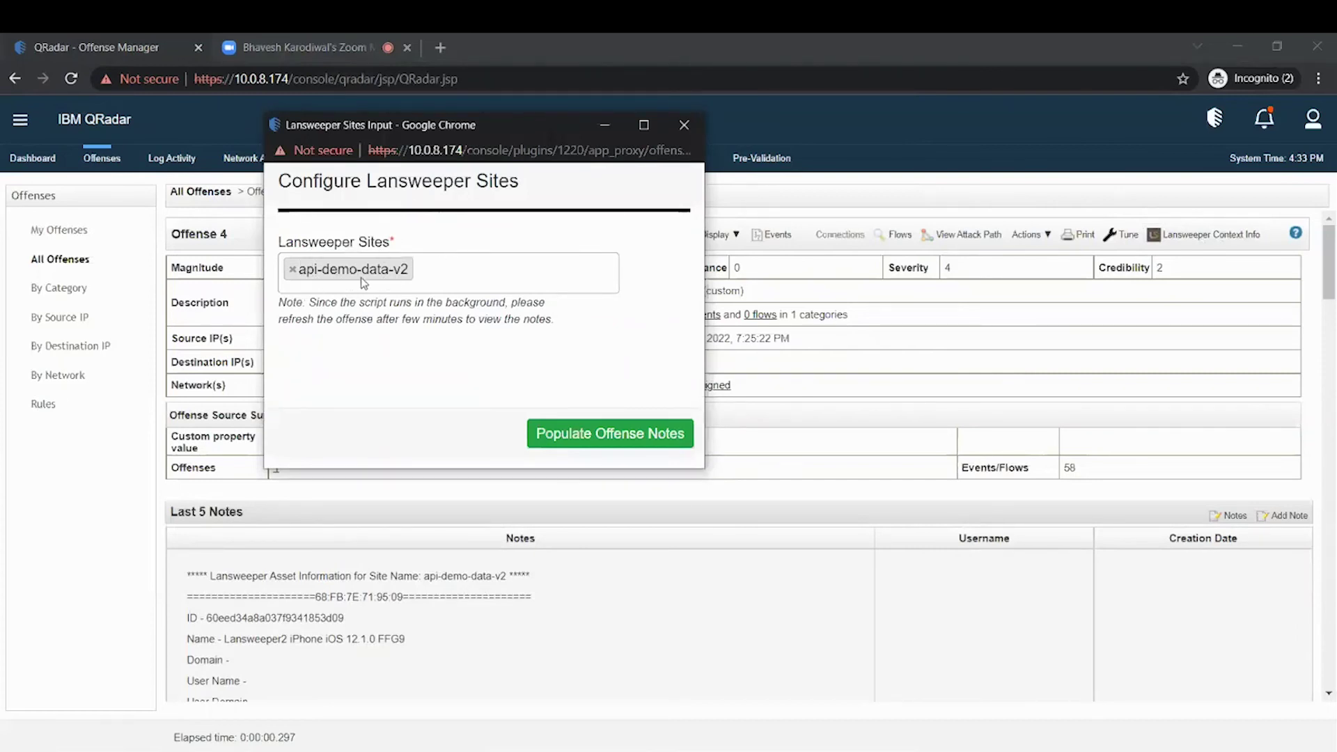
pyautogui.click(468, 272)
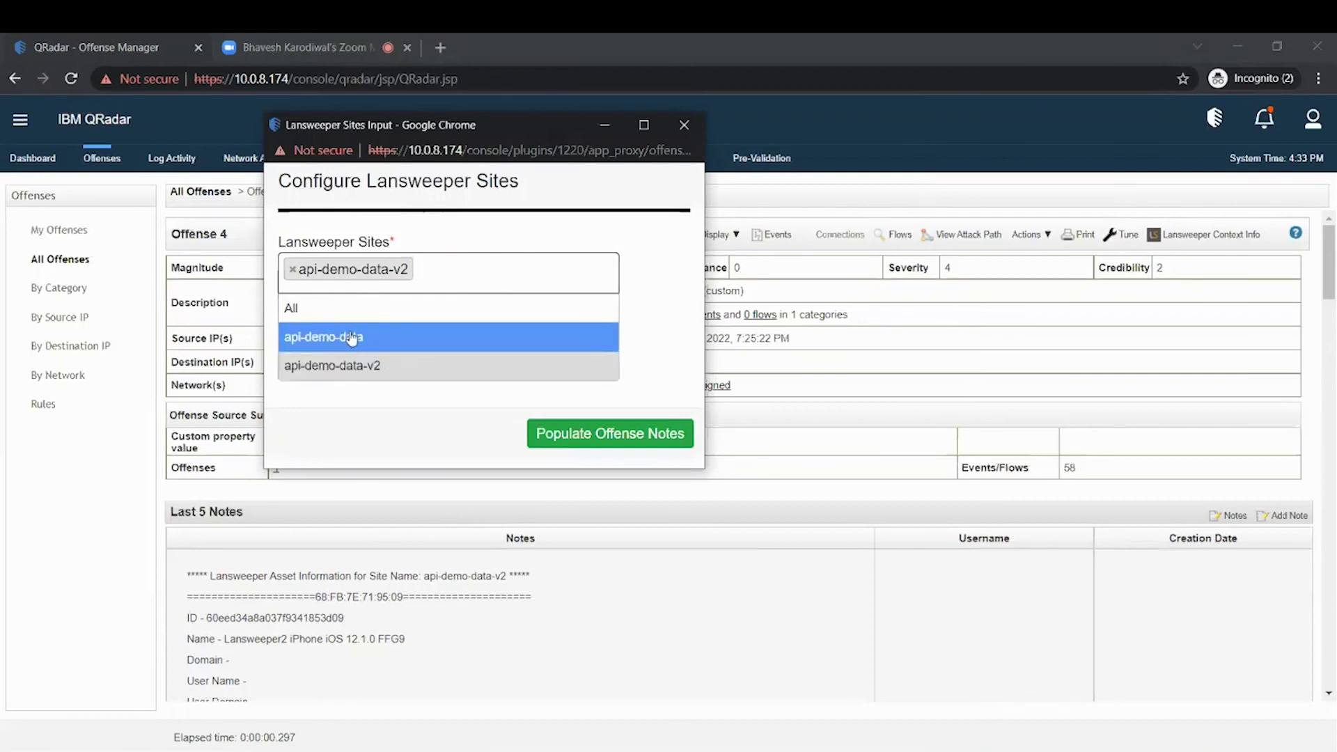
pyautogui.click(446, 397)
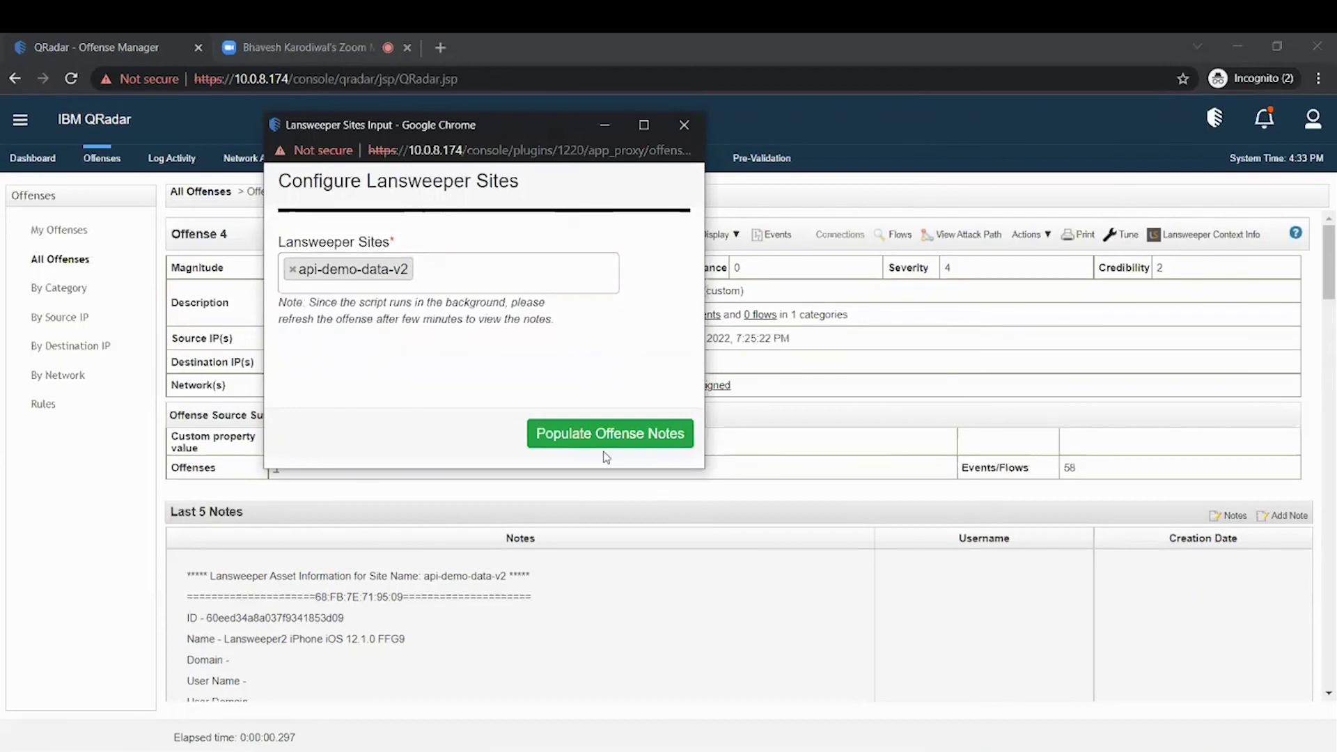
pyautogui.click(625, 435)
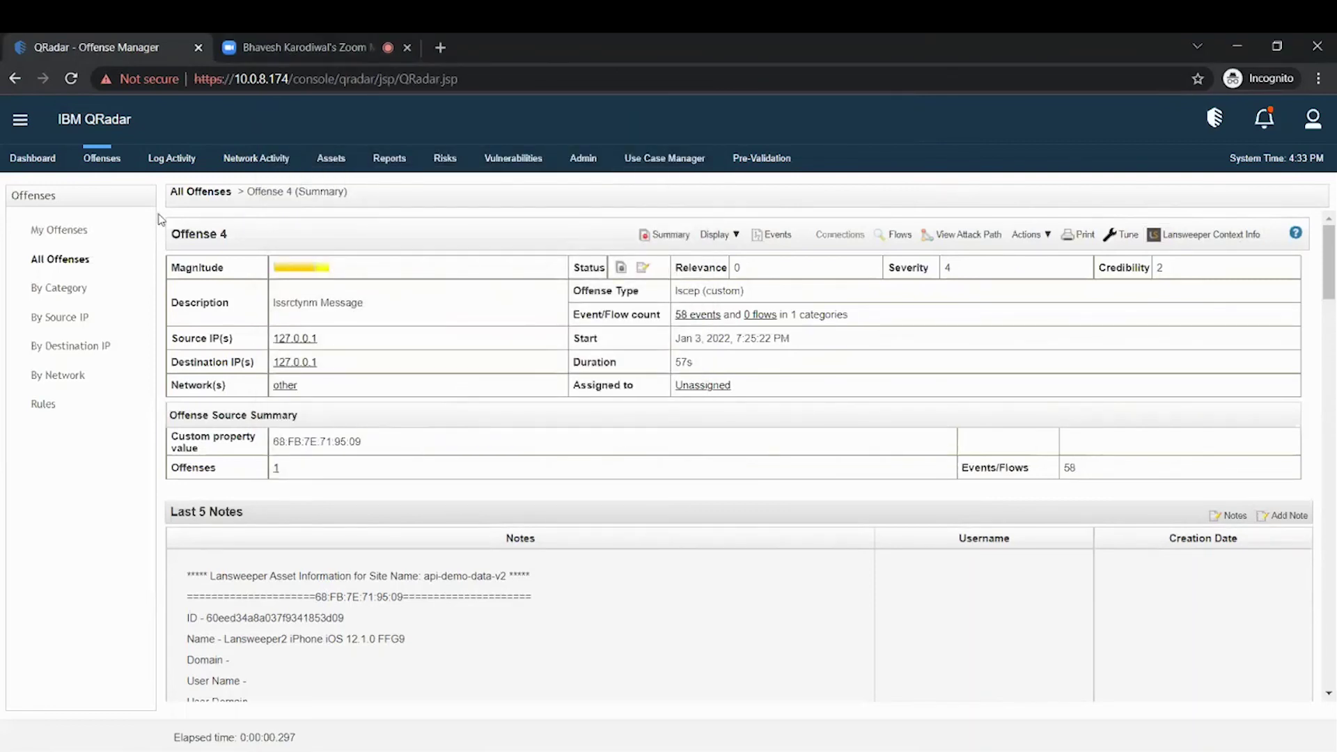
# - Reload QRadar, reopen offense 4, and scroll through its new Lansweeper asset notes
pyautogui.click(72, 80)
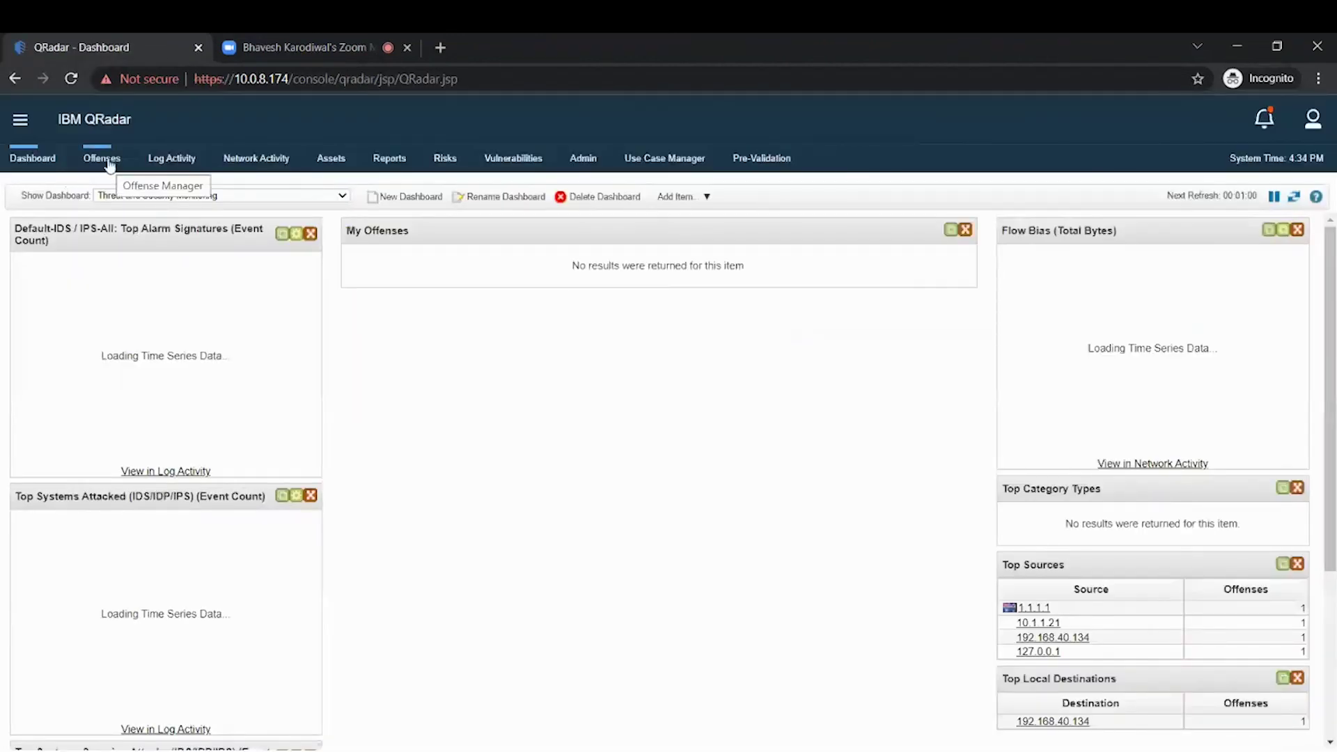
pyautogui.click(105, 159)
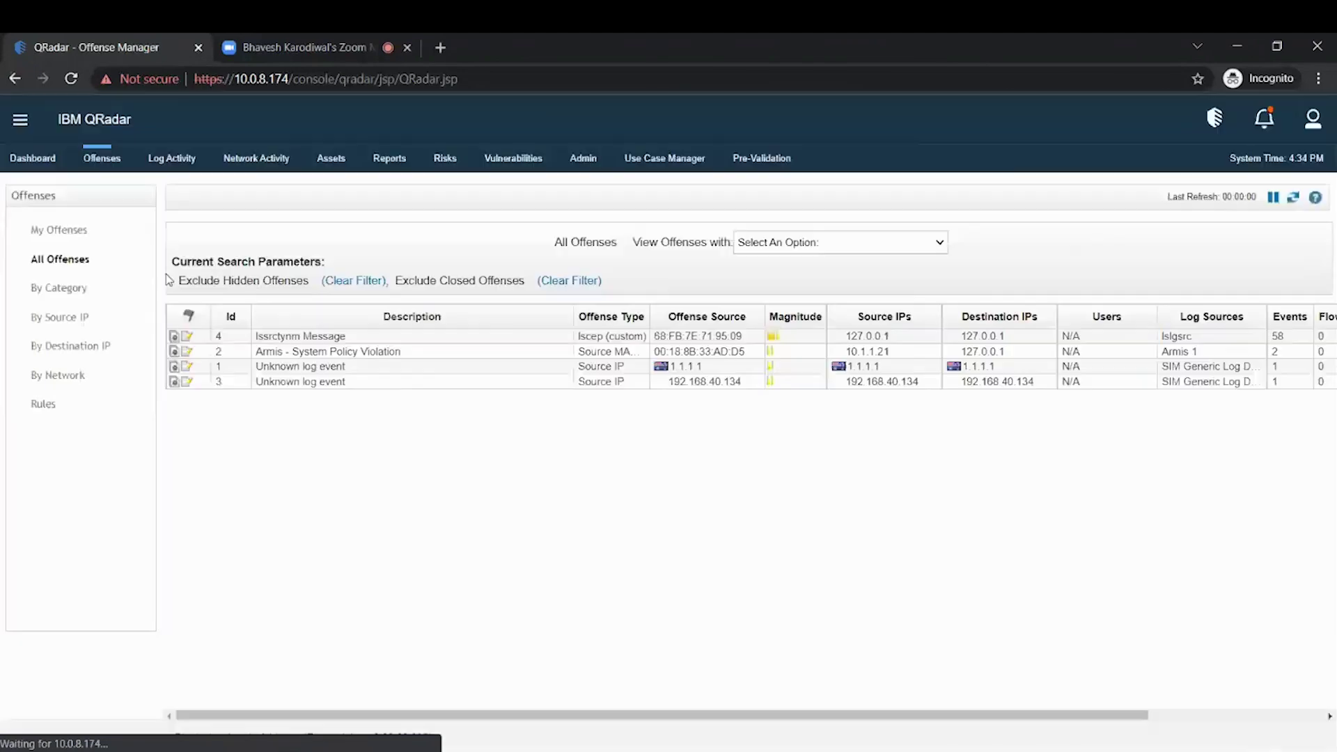
pyautogui.doubleClick(311, 341)
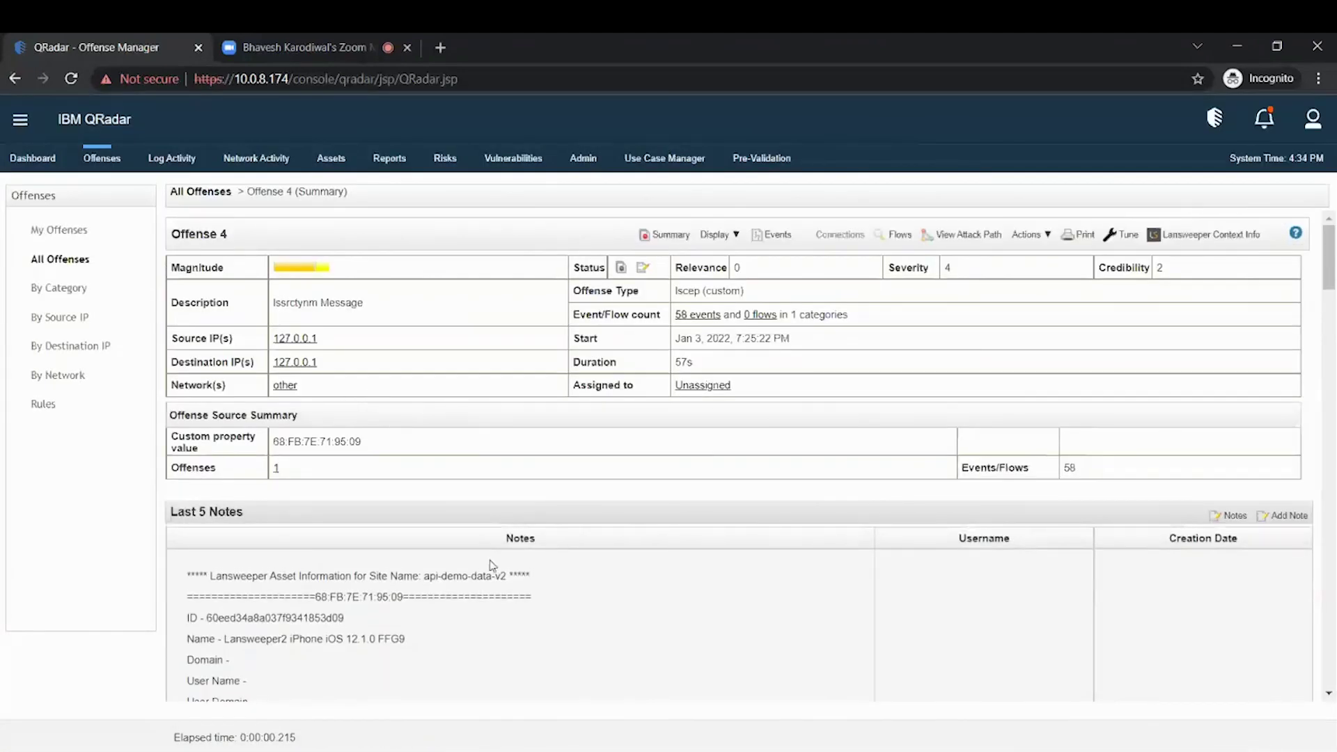
pyautogui.scroll(-6, 494, 522)
pyautogui.scroll(-2, 399, 446)
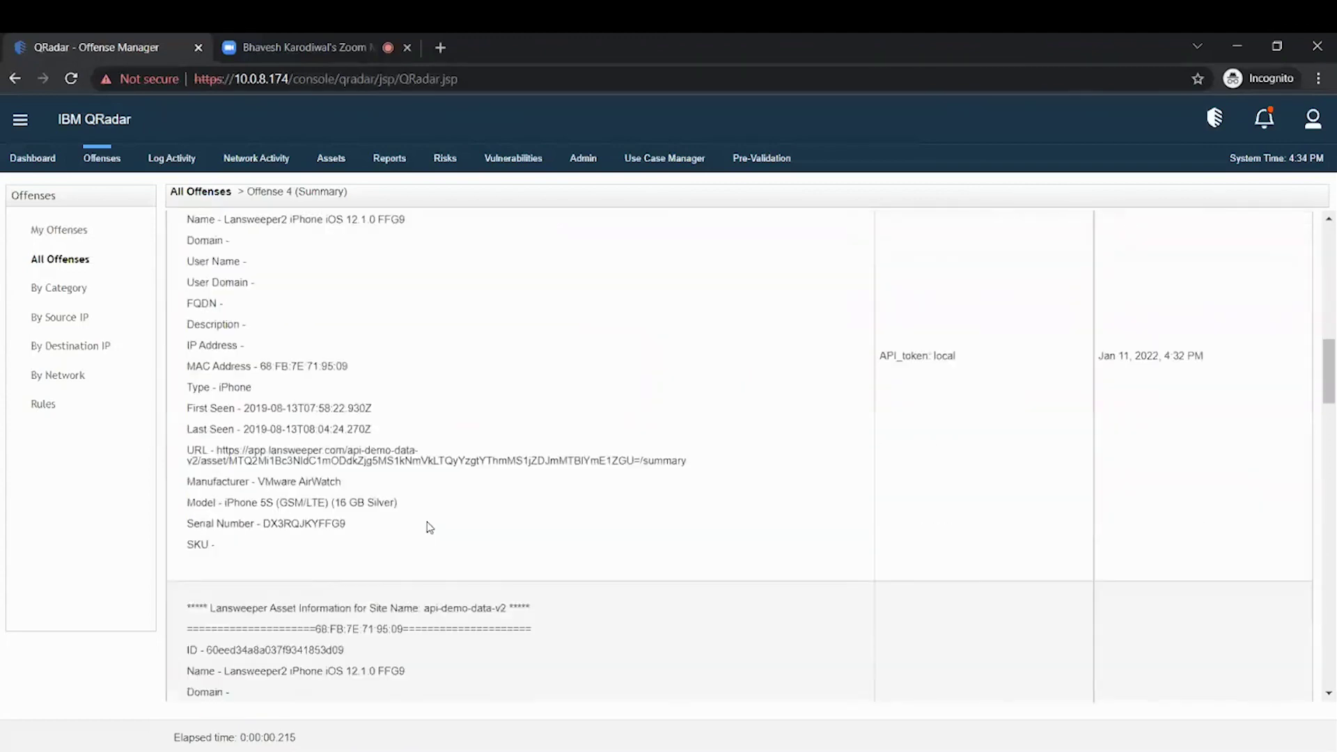
pyautogui.scroll(-3, 406, 436)
pyautogui.scroll(10, 406, 436)
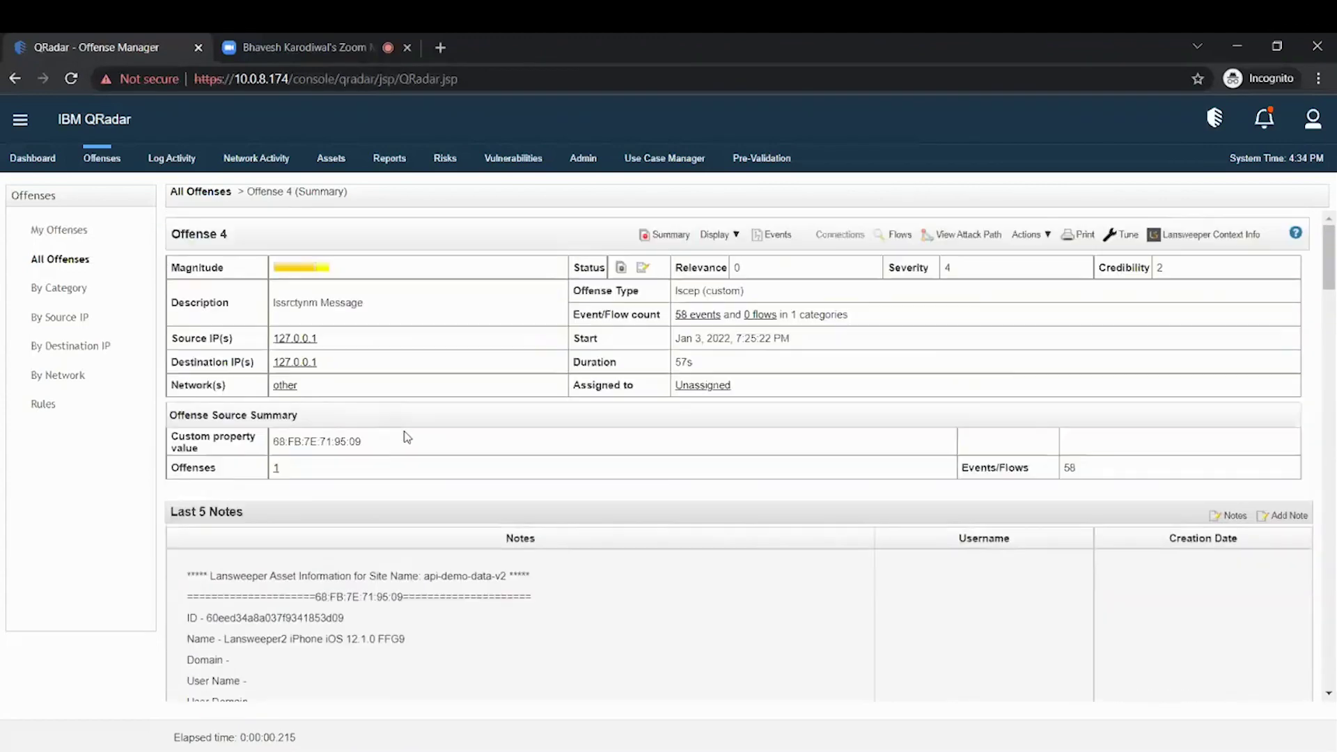